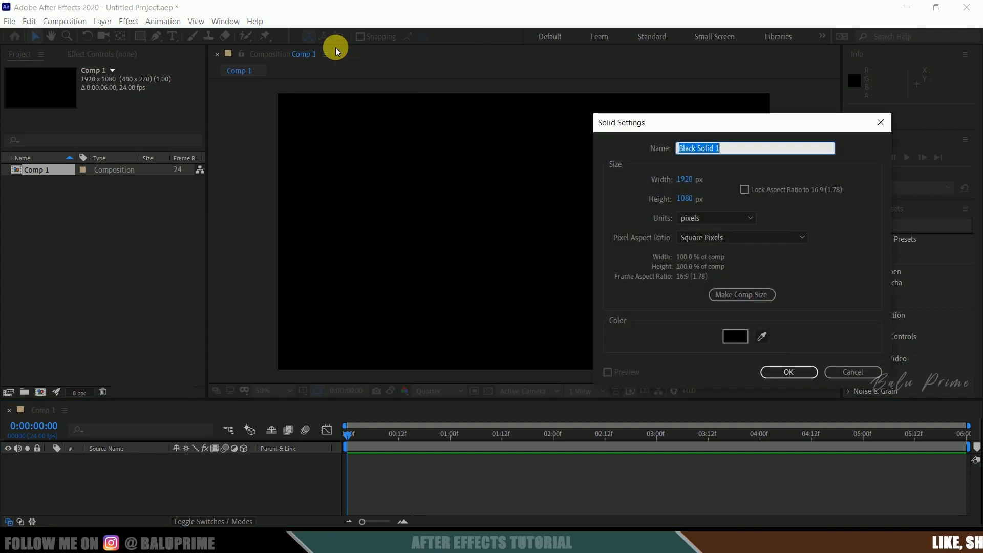
Step: Create a composition-sized solid named bg
{"action": "type", "text": "bg"}
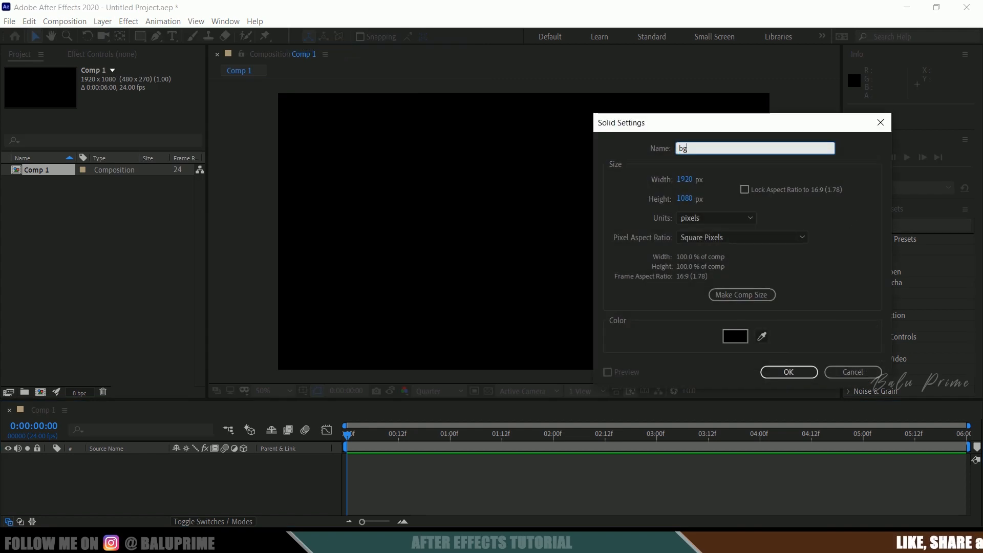
{"action": "left_click", "coordinate": [728, 296]}
{"action": "left_click", "coordinate": [776, 372]}
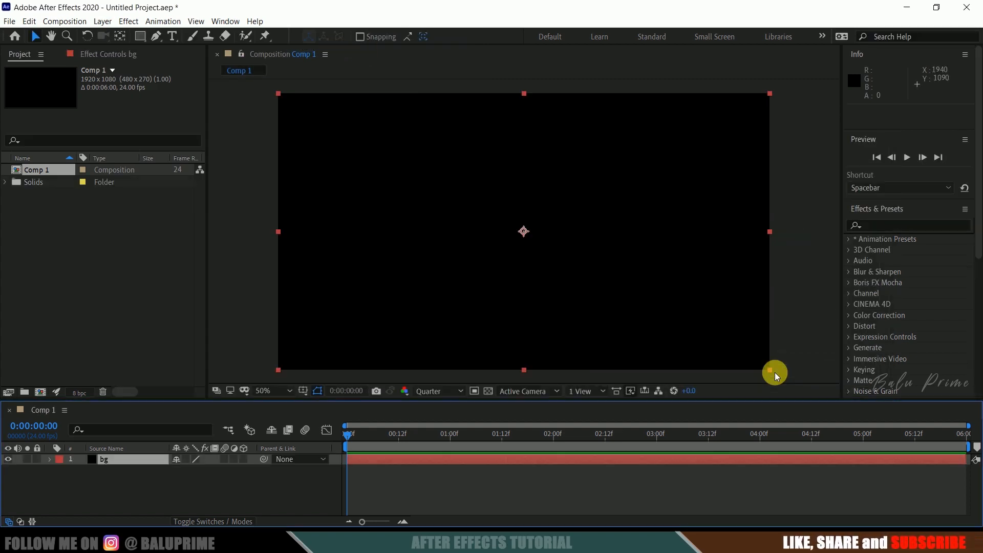
Step: Find the Gradient Ramp effect by searching for "ramp" and apply it to the bg layer
{"action": "left_click", "coordinate": [878, 225]}
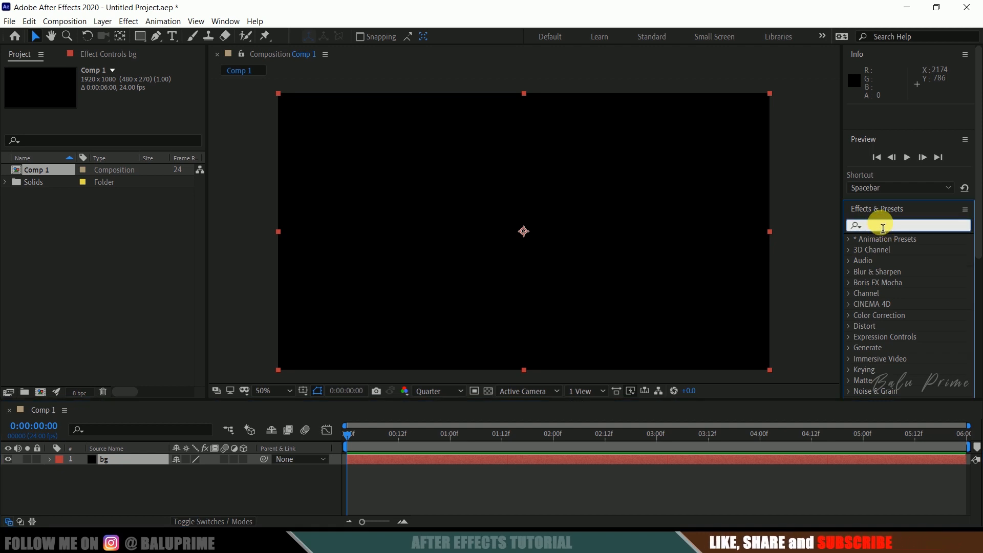
{"action": "left_click", "coordinate": [225, 21]}
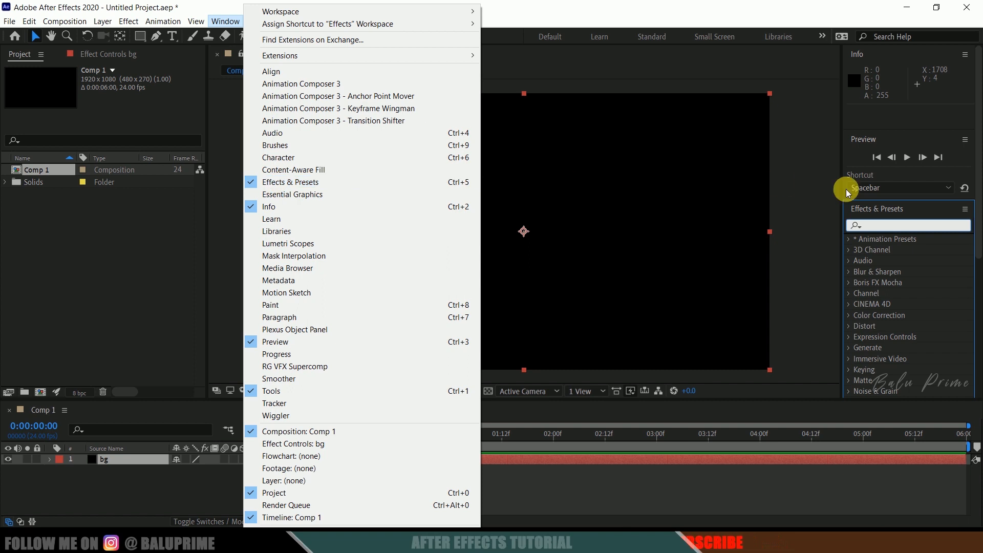
{"action": "left_click", "coordinate": [884, 231]}
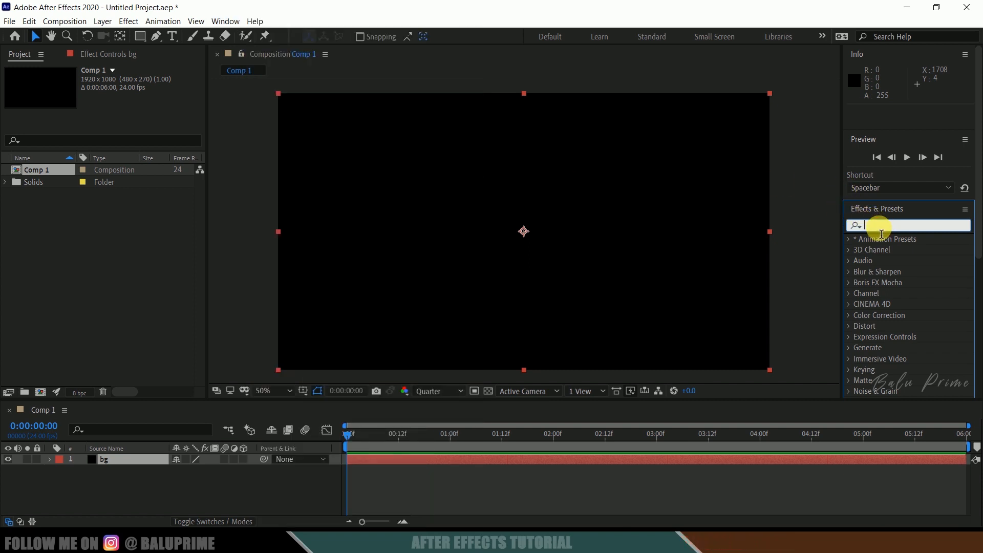
{"action": "type", "text": "ram"}
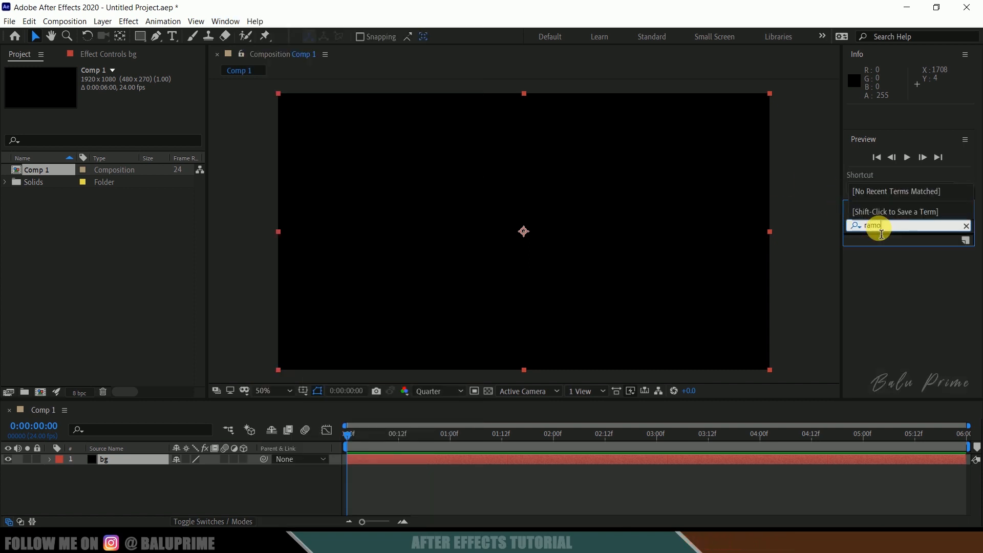
{"action": "type", "text": "p"}
{"action": "left_click", "coordinate": [932, 254]}
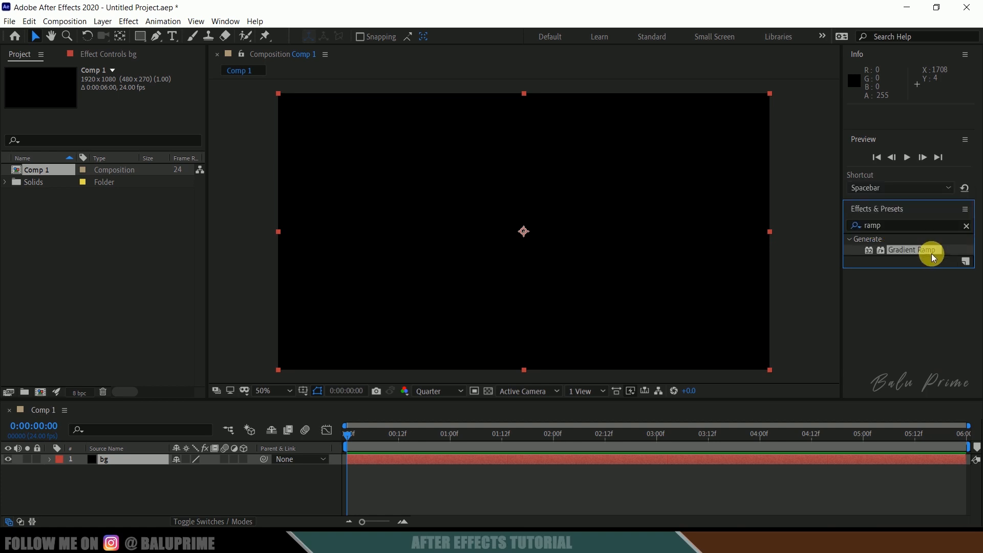
{"action": "left_click_drag", "start_coordinate": [899, 251], "coordinate": [409, 462]}
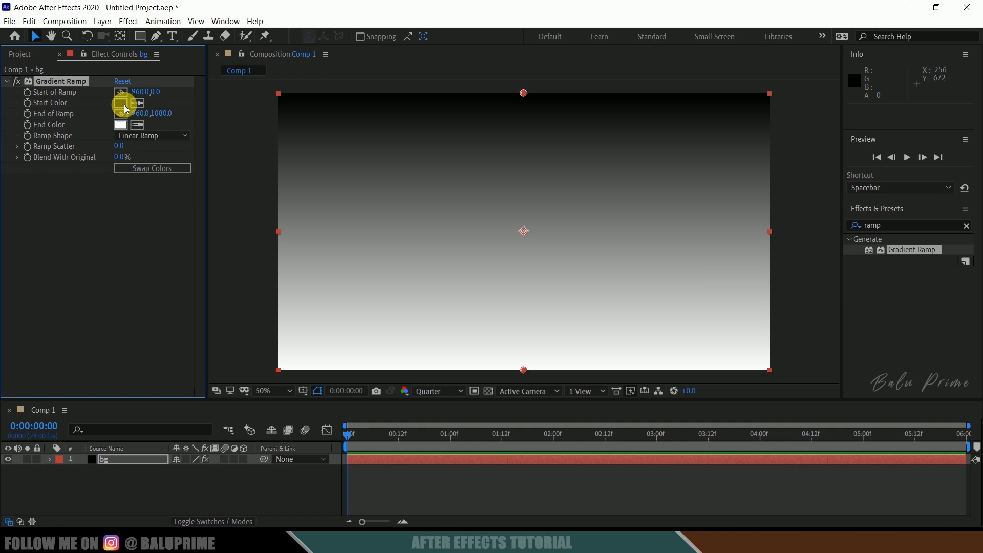
Step: Set the Gradient Ramp's start color to dark red AE0000 and its end color to black 000000
{"action": "left_click", "coordinate": [124, 105]}
{"action": "left_click_drag", "start_coordinate": [727, 213], "coordinate": [875, 237]}
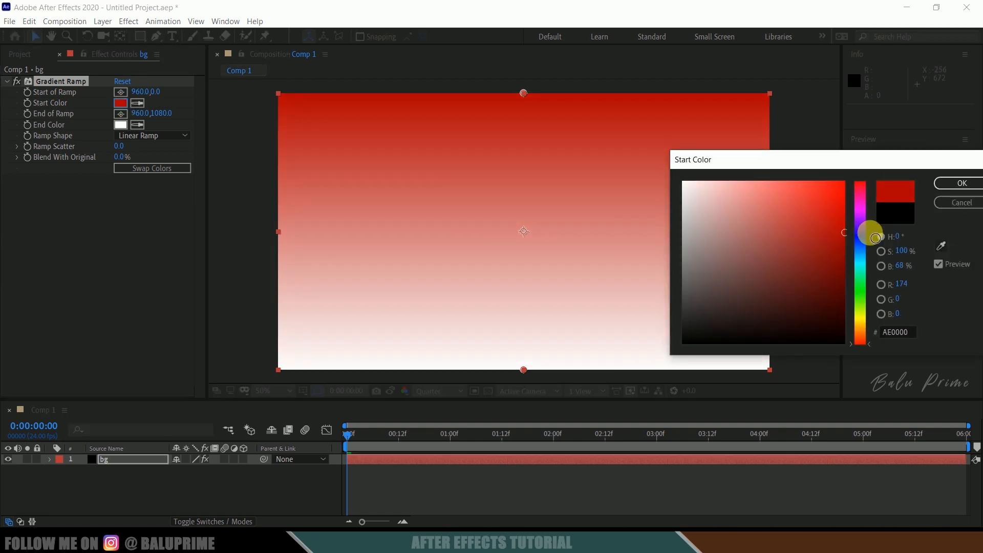
{"action": "left_click", "coordinate": [940, 186]}
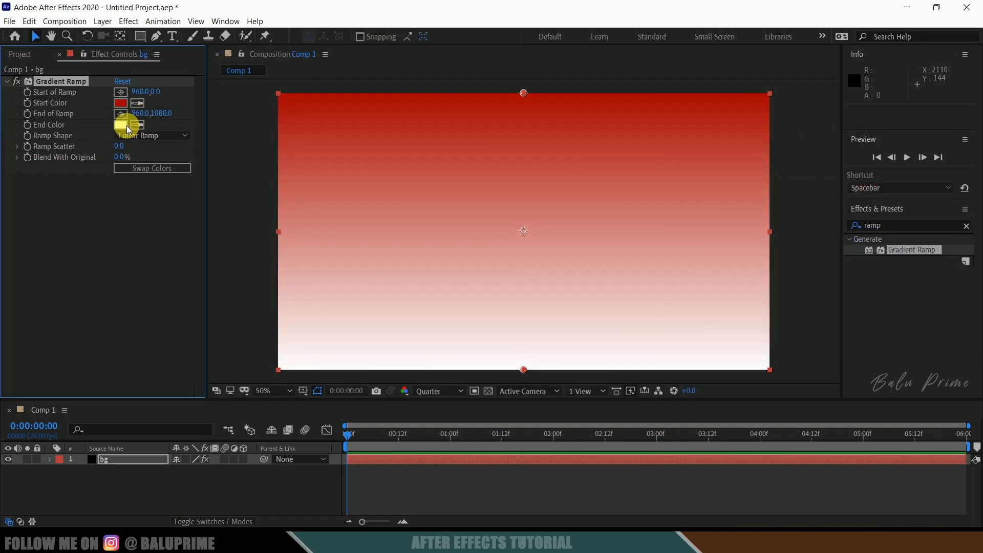
{"action": "left_click", "coordinate": [126, 126]}
{"action": "left_click_drag", "start_coordinate": [733, 266], "coordinate": [730, 335]}
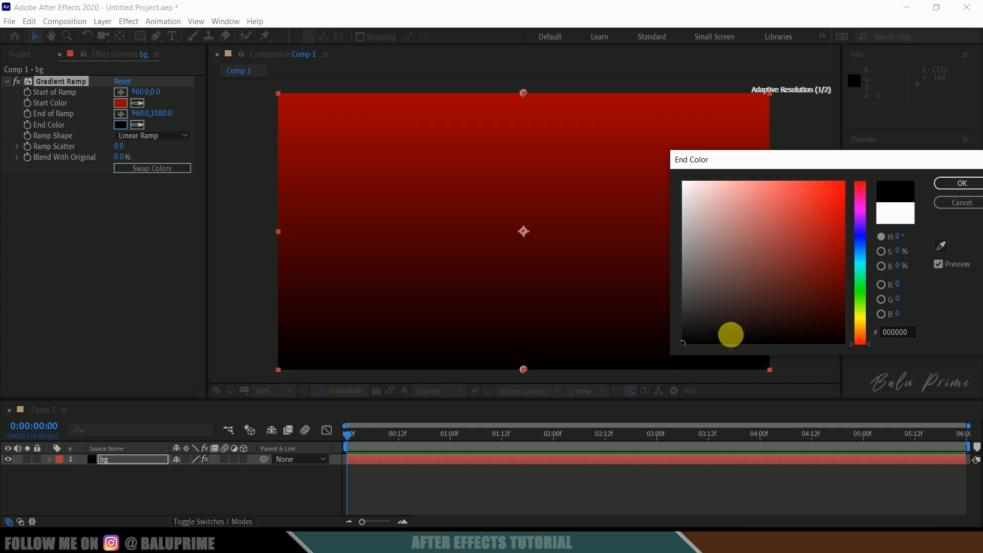
{"action": "left_click", "coordinate": [970, 184]}
Step: Change the ramp shape to Radial Ramp and raise the End of Ramp Y value to about 1849
{"action": "left_click", "coordinate": [146, 136]}
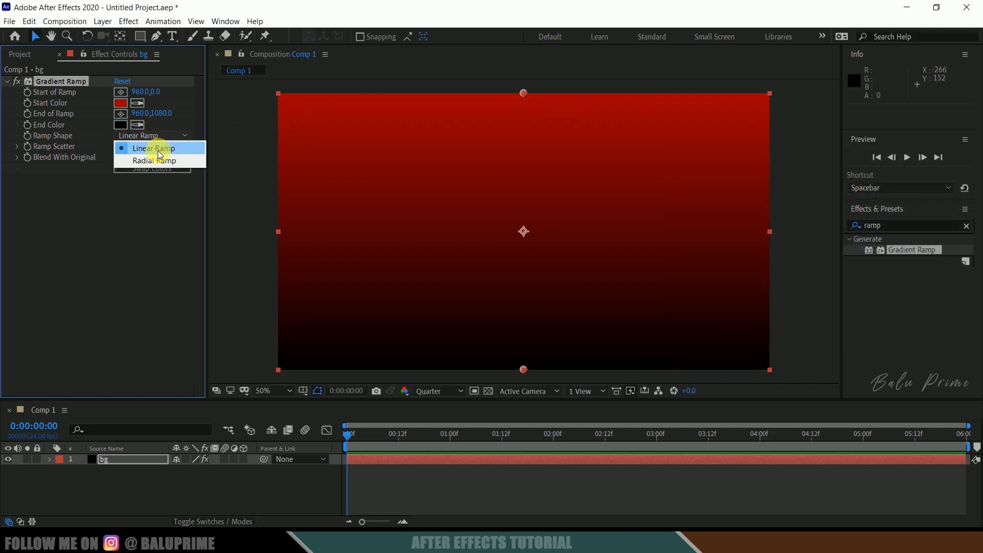
{"action": "left_click", "coordinate": [154, 161]}
{"action": "left_click_drag", "start_coordinate": [164, 114], "coordinate": [193, 111]}
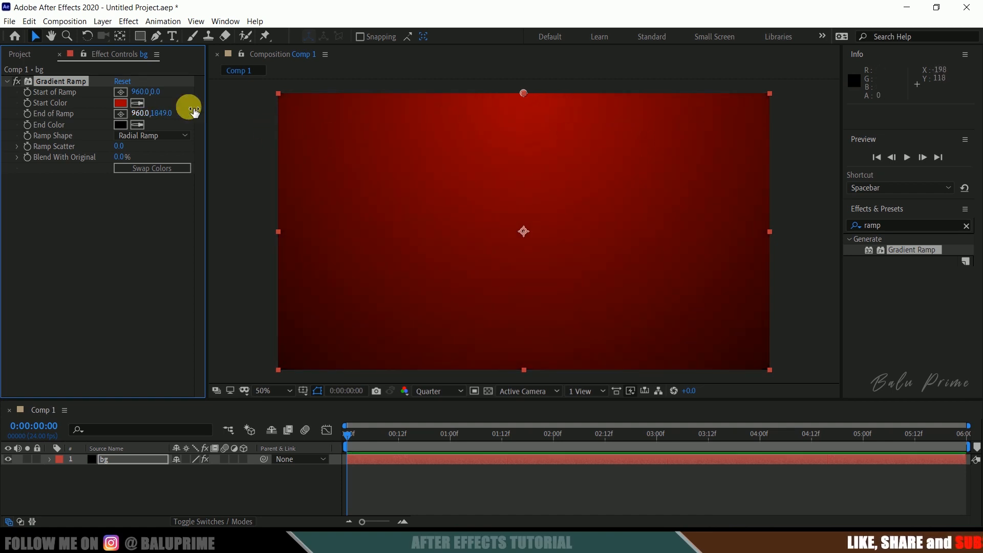
Step: Add a second solid named element above the bg layer at 1920 x 1080 px
{"action": "left_click", "coordinate": [16, 53]}
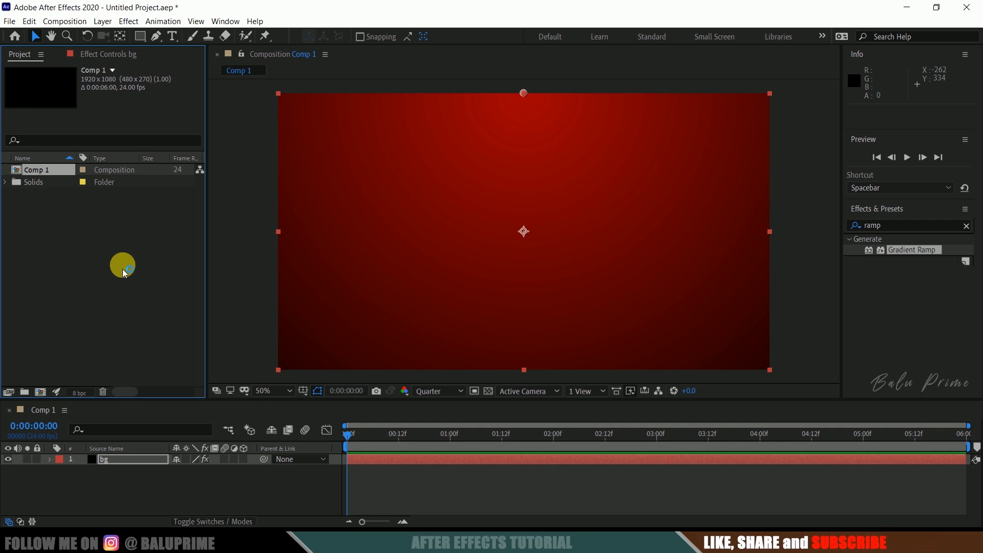
{"action": "left_click", "coordinate": [124, 472]}
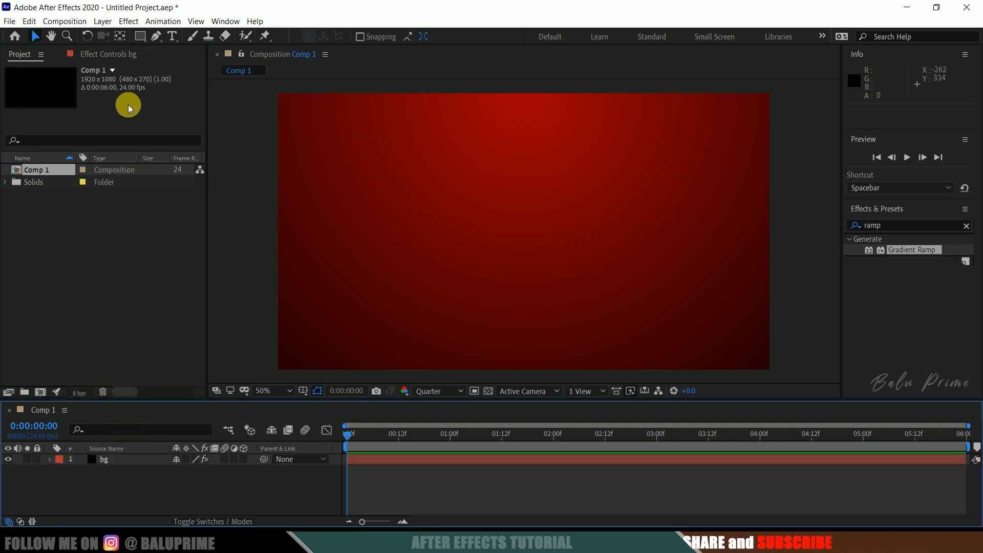
{"action": "left_click", "coordinate": [102, 24]}
{"action": "mouse_move", "coordinate": [115, 33]}
{"action": "left_click", "coordinate": [324, 47]}
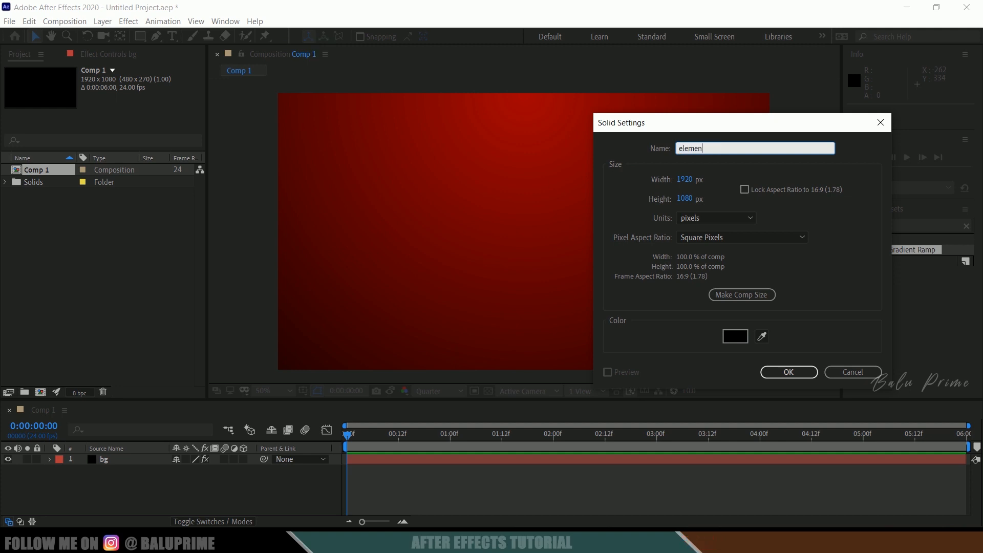
{"action": "left_click", "coordinate": [794, 376]}
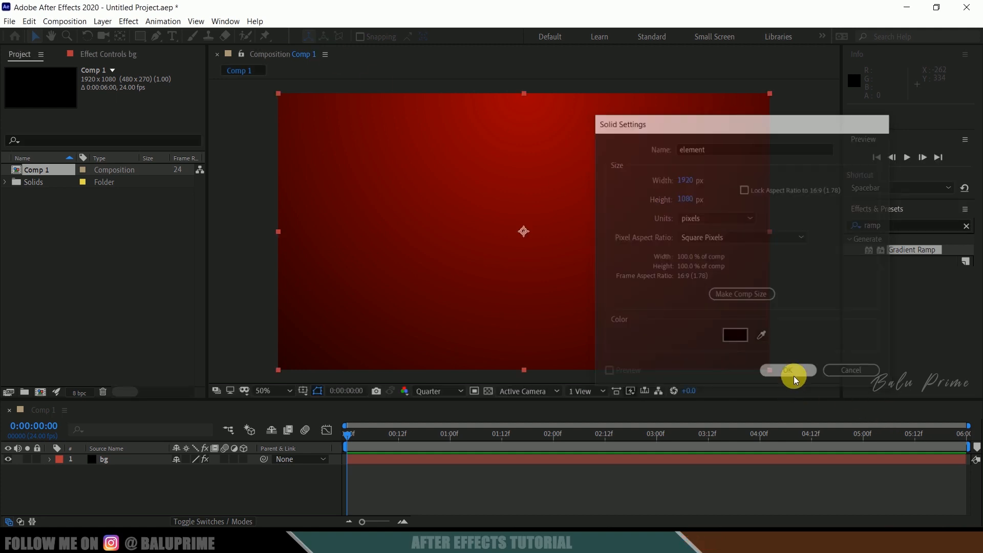
Step: Apply the Video Copilot Element effect to the element layer and open its Scene Setup
{"action": "left_click", "coordinate": [966, 227]}
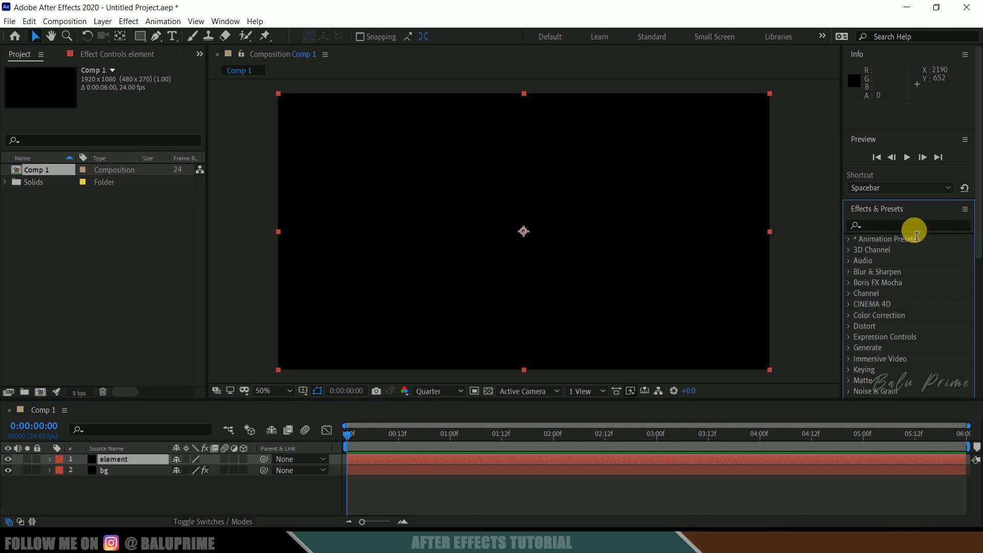
{"action": "left_click", "coordinate": [900, 226]}
{"action": "type", "text": "element"}
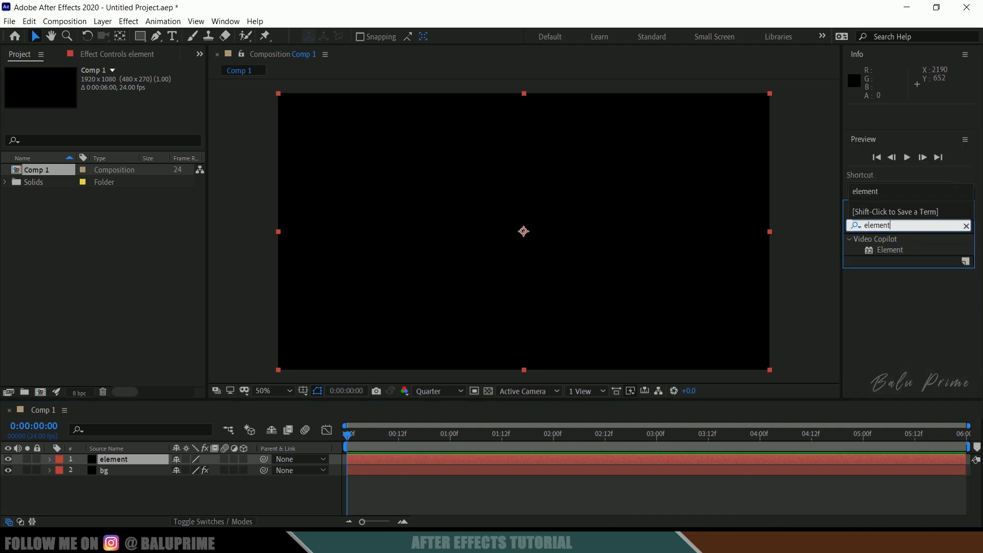
{"action": "left_click", "coordinate": [892, 252]}
{"action": "left_click_drag", "start_coordinate": [890, 250], "coordinate": [159, 312]}
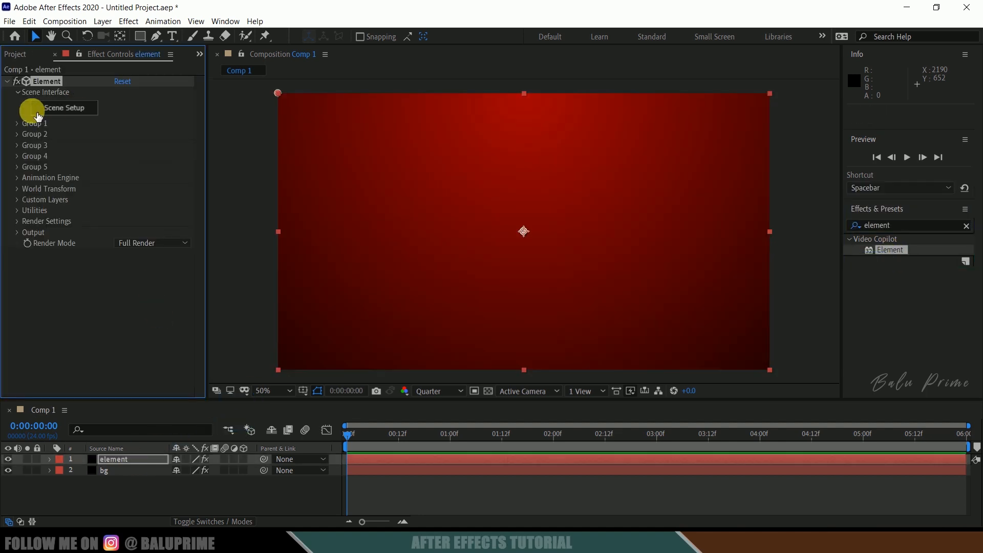
{"action": "left_click", "coordinate": [71, 112]}
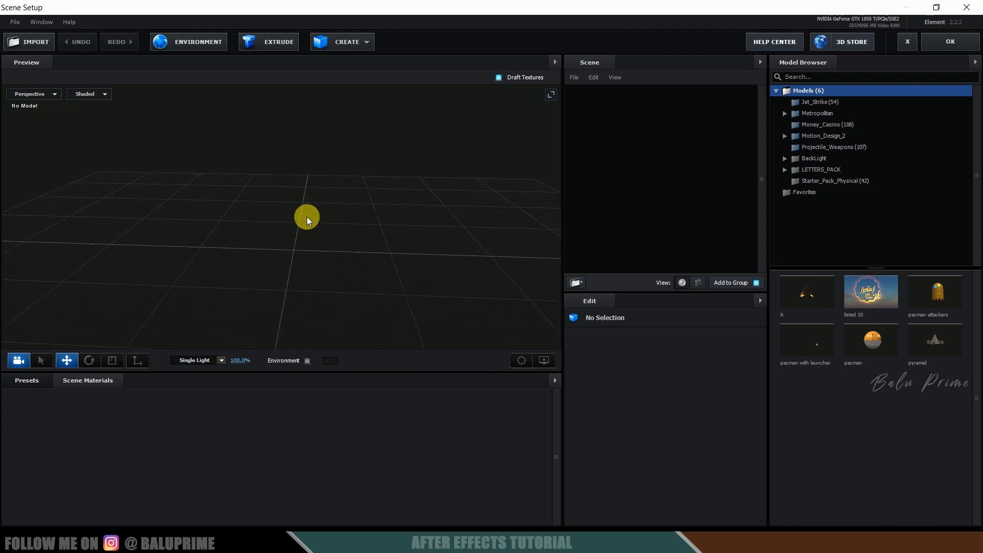
Step: Import the 3D object 12140_Skull_v3_L2.obj with its force alignment set to Bottom
{"action": "left_click_drag", "start_coordinate": [319, 217], "coordinate": [311, 181]}
{"action": "left_click_drag", "start_coordinate": [317, 235], "coordinate": [311, 235]}
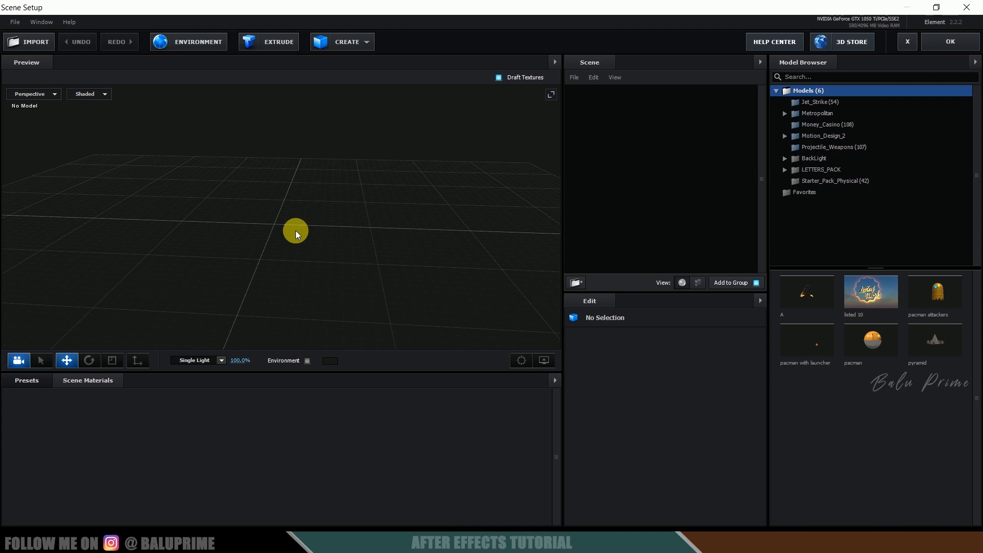
{"action": "left_click", "coordinate": [41, 44]}
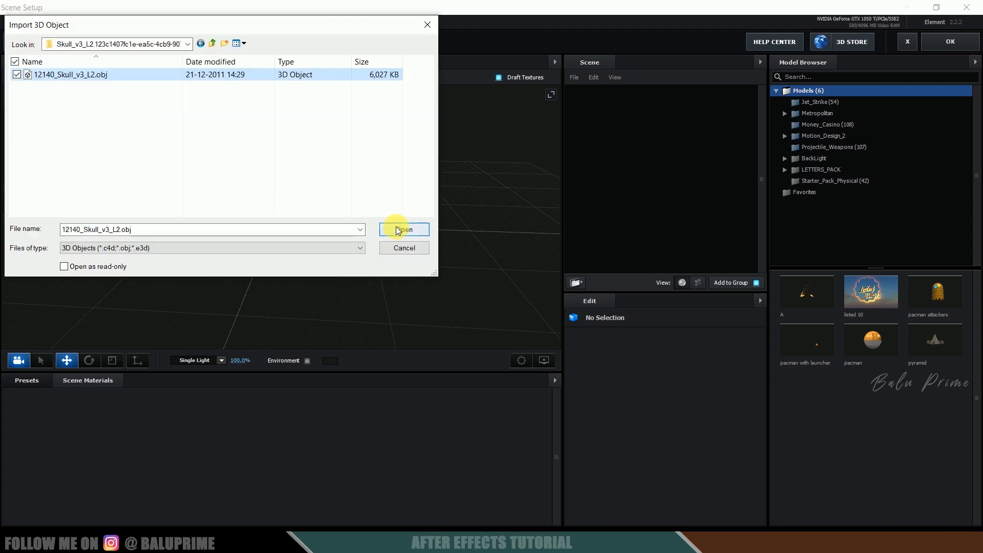
{"action": "left_click", "coordinate": [399, 229]}
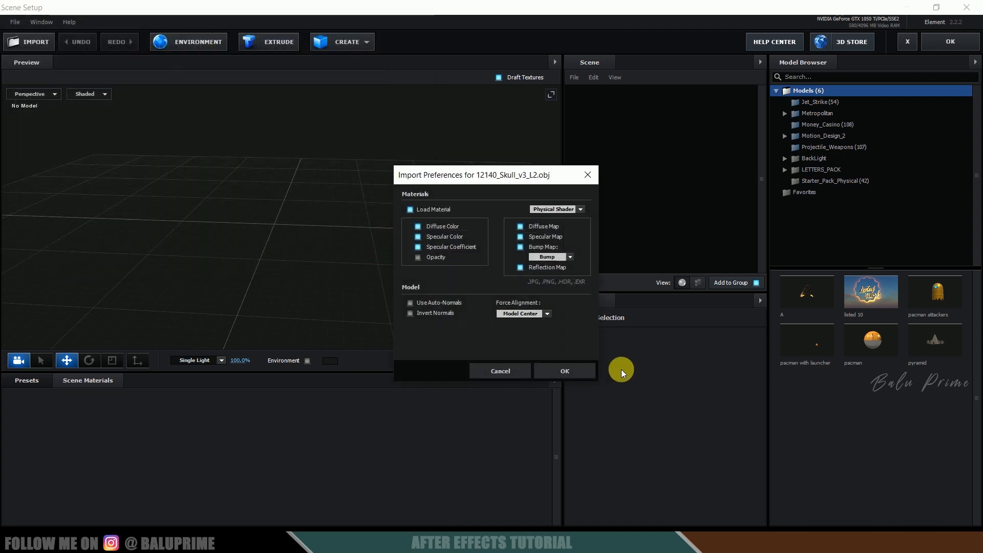
{"action": "left_click", "coordinate": [510, 313]}
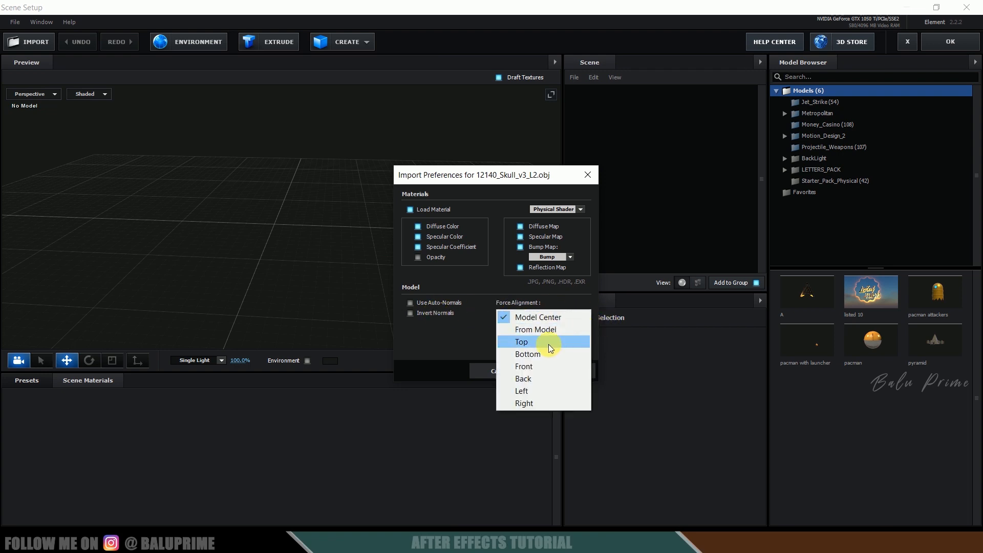
{"action": "left_click", "coordinate": [572, 353]}
{"action": "left_click", "coordinate": [565, 371]}
Step: Scale the skull model uniformly to 500%
{"action": "left_click_drag", "start_coordinate": [385, 277], "coordinate": [364, 290]}
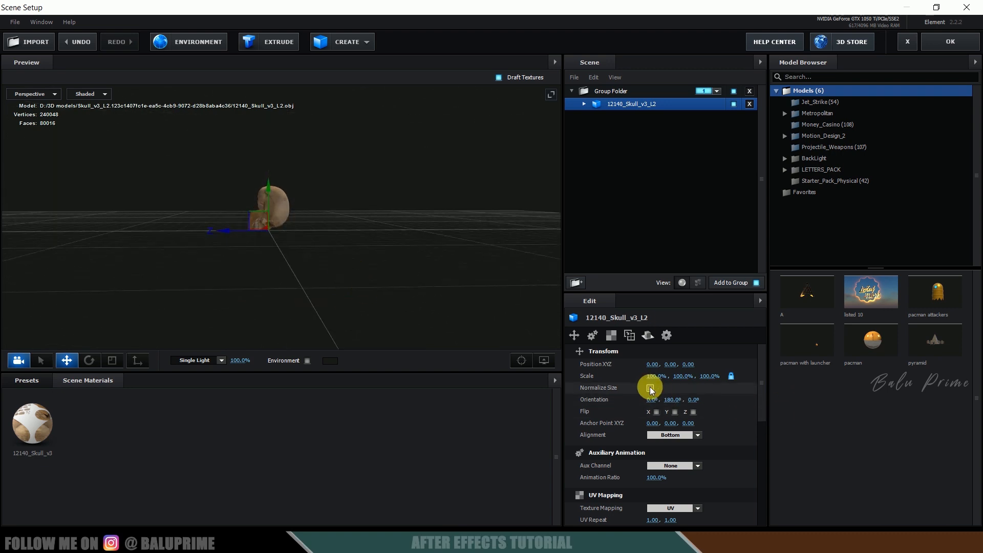
{"action": "left_click_drag", "start_coordinate": [661, 381], "coordinate": [719, 368]}
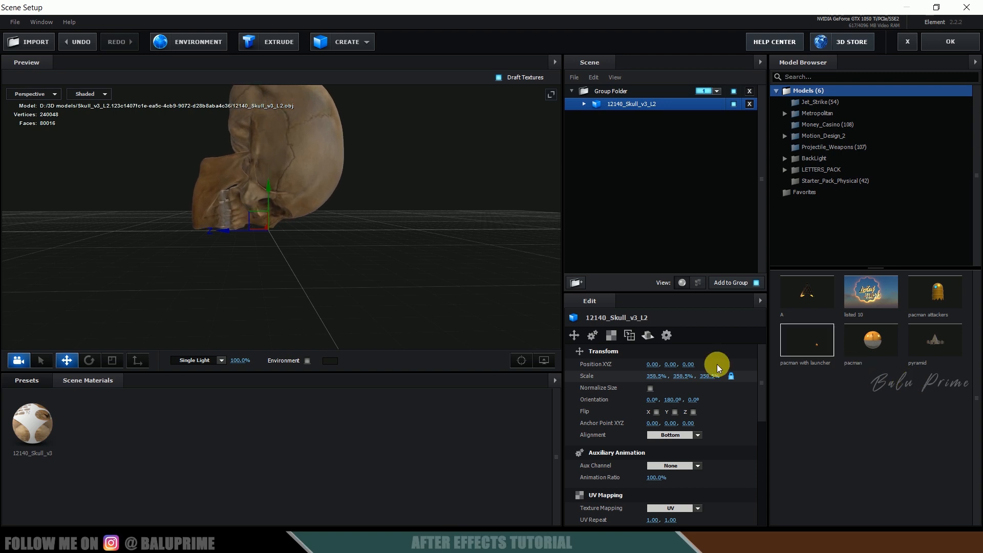
{"action": "left_click", "coordinate": [654, 374]}
{"action": "type", "text": "500"}
{"action": "key", "text": "Return"}
Step: Rotate the skull upright and set its X orientation to exactly 270°
{"action": "left_click_drag", "start_coordinate": [165, 285], "coordinate": [226, 305]}
{"action": "left_click", "coordinate": [95, 364]}
{"action": "left_click_drag", "start_coordinate": [207, 232], "coordinate": [293, 221]}
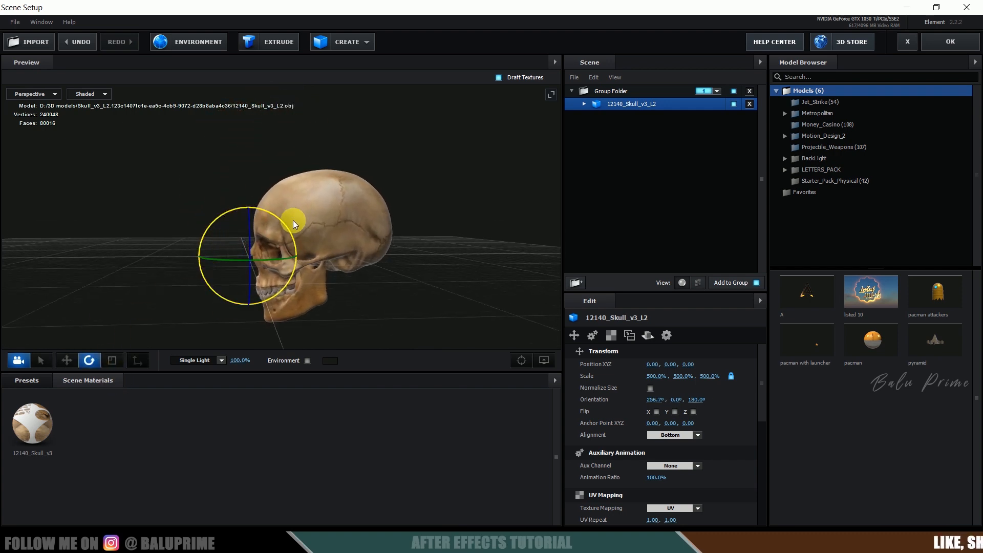
{"action": "left_click", "coordinate": [656, 400]}
{"action": "type", "text": "270"}
{"action": "key", "text": "Return"}
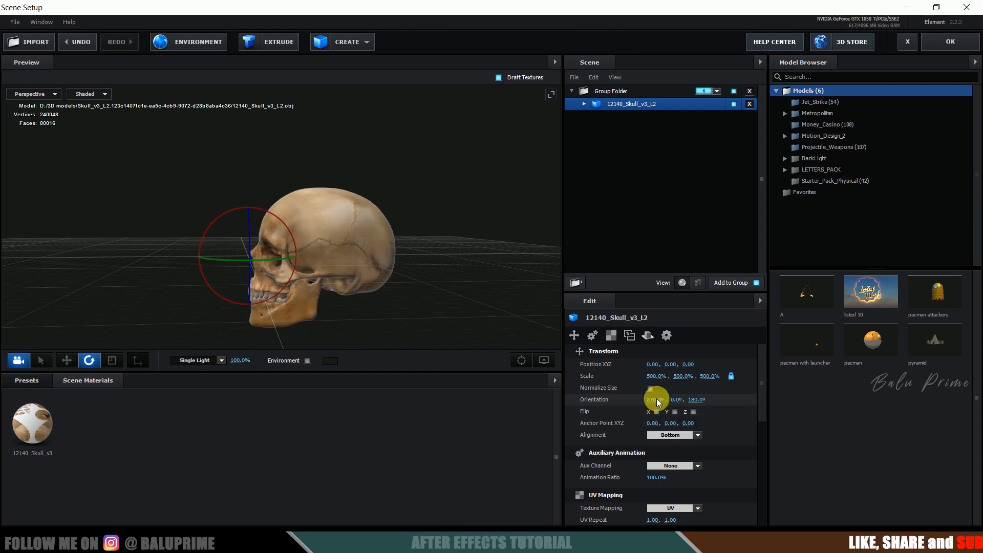
Step: Move the skull up to about 0.70 in Y and to about -0.53 in Z
{"action": "left_click", "coordinate": [66, 360]}
{"action": "left_click_drag", "start_coordinate": [265, 228], "coordinate": [255, 149]}
{"action": "left_click_drag", "start_coordinate": [318, 189], "coordinate": [238, 190]}
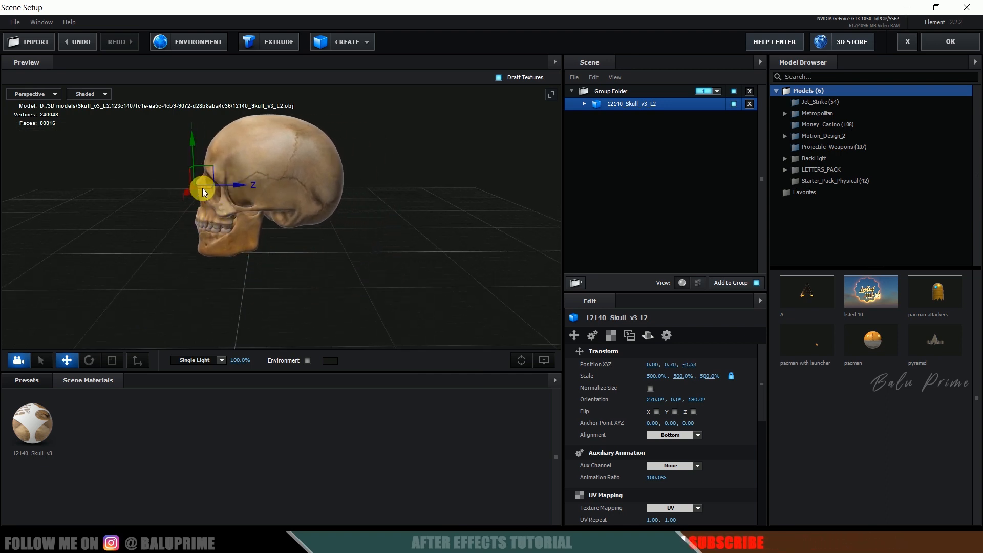
Step: Shift the skull's anchor point to the middle of the head, bringing its position to about 0.57 in Y and 0.14 in Z
{"action": "left_click", "coordinate": [139, 360]}
{"action": "left_click_drag", "start_coordinate": [239, 186], "coordinate": [308, 187]}
{"action": "left_click", "coordinate": [146, 359]}
{"action": "left_click_drag", "start_coordinate": [114, 239], "coordinate": [166, 262]}
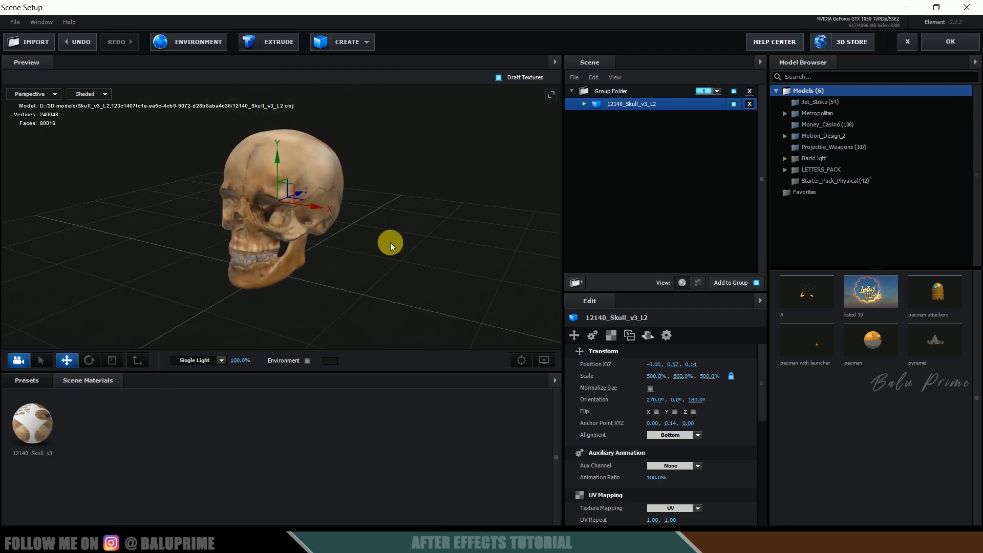
Step: Try the Chrome preset from the Physical materials on the skull and replace it with Metal_Diffused
{"action": "left_click_drag", "start_coordinate": [387, 238], "coordinate": [361, 246]}
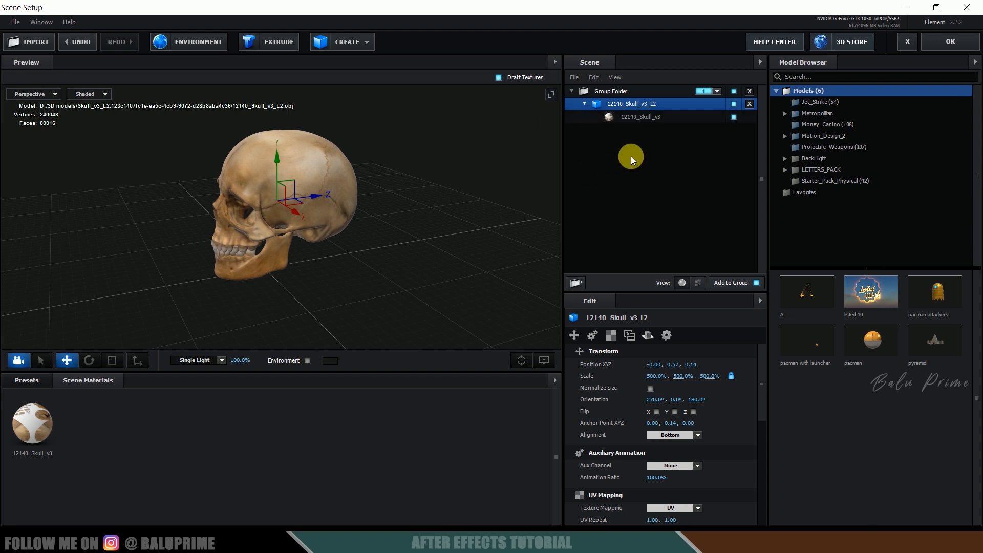
{"action": "left_click", "coordinate": [632, 118]}
{"action": "left_click", "coordinate": [32, 378]}
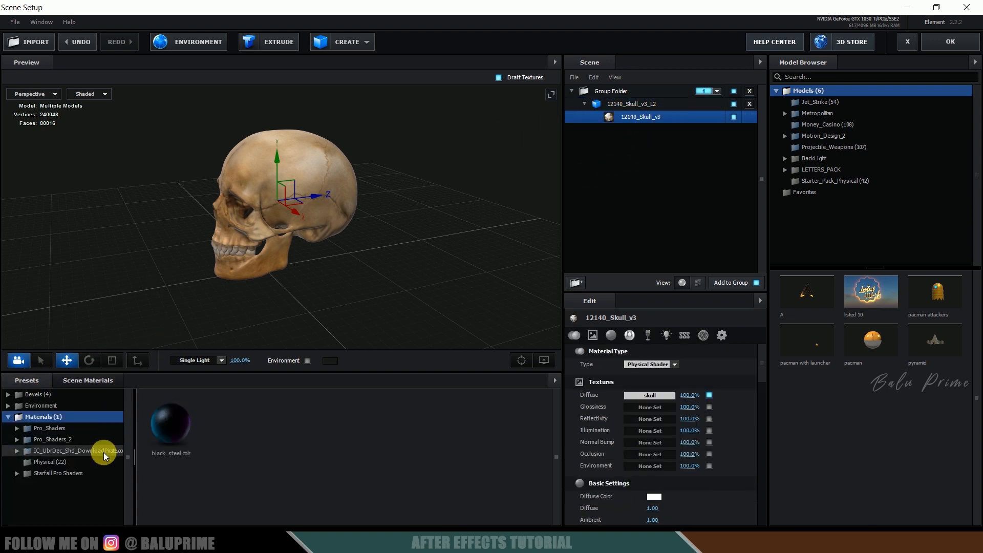
{"action": "left_click", "coordinate": [53, 464]}
{"action": "left_click_drag", "start_coordinate": [641, 131], "coordinate": [641, 119]}
{"action": "left_click_drag", "start_coordinate": [358, 278], "coordinate": [404, 274]}
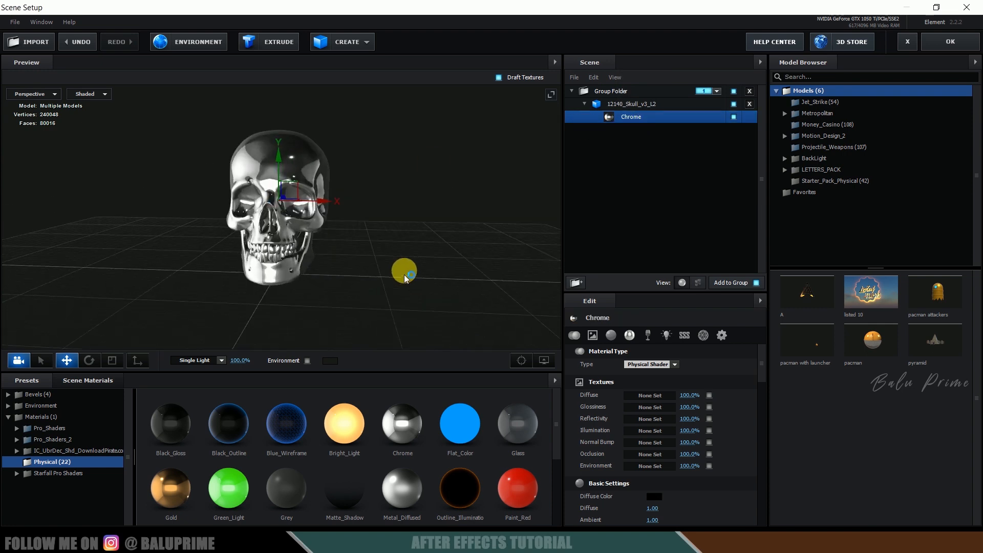
{"action": "left_click_drag", "start_coordinate": [402, 487], "coordinate": [636, 117]}
{"action": "mouse_move", "coordinate": [408, 247]}
{"action": "left_mouse_down"}
{"action": "mouse_move", "coordinate": [330, 259]}
{"action": "mouse_move", "coordinate": [426, 244]}
{"action": "mouse_move", "coordinate": [417, 254]}
{"action": "left_mouse_up"}
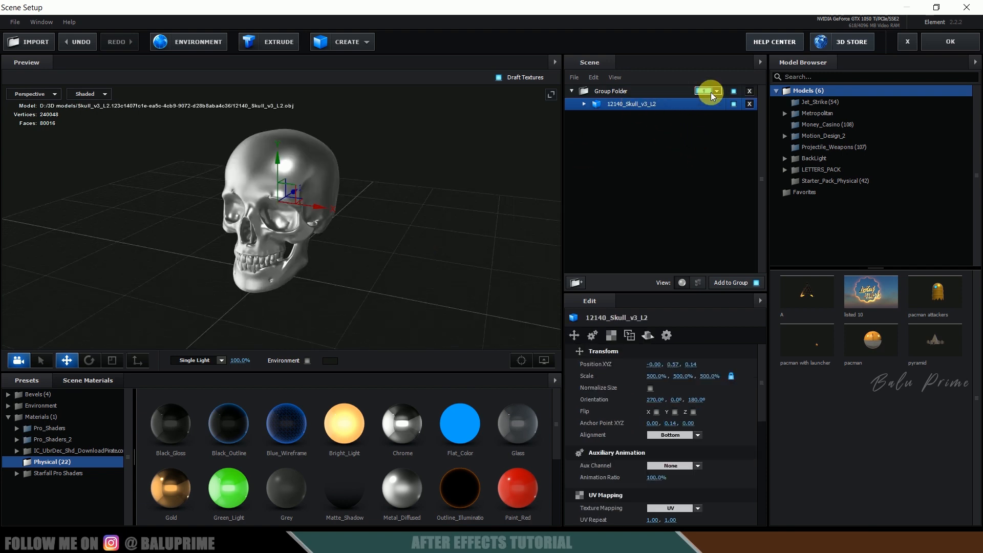
Step: Duplicate the skull model and move the copy out of the Group Folder
{"action": "right_click", "coordinate": [624, 106]}
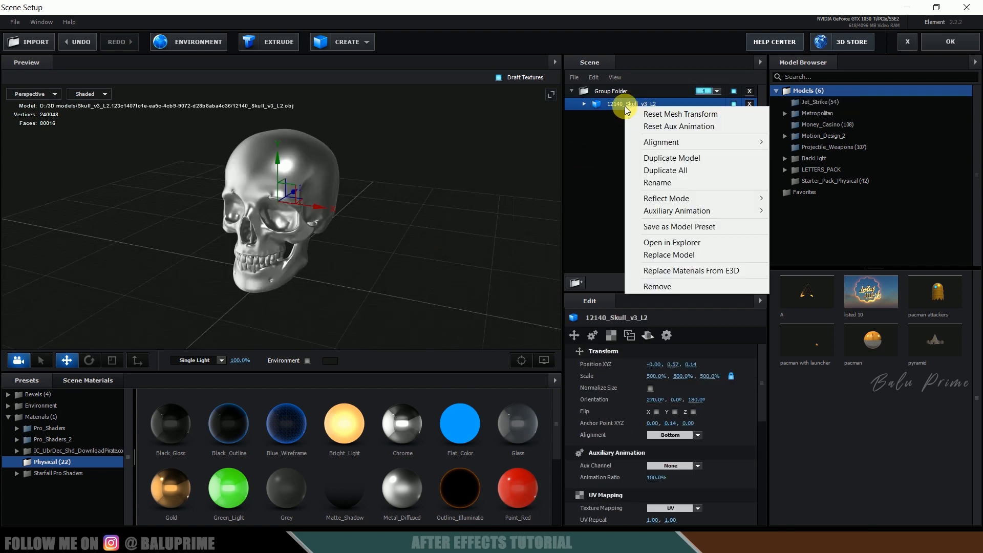
{"action": "left_click", "coordinate": [671, 156]}
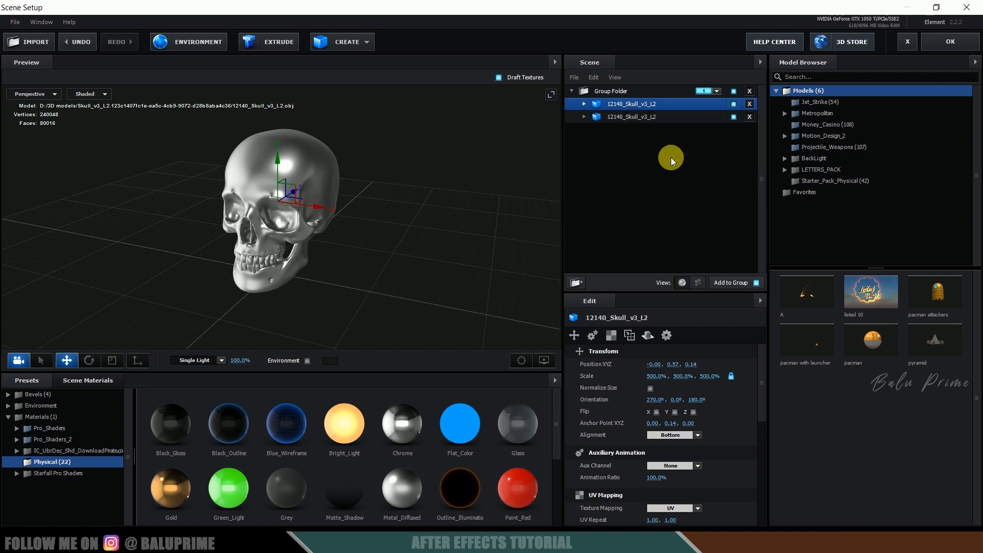
{"action": "left_click", "coordinate": [644, 116]}
{"action": "left_click_drag", "start_coordinate": [645, 117], "coordinate": [644, 160]}
Step: Assign the separate skull copy to group 2 and apply the scene setup
{"action": "left_click", "coordinate": [716, 117]}
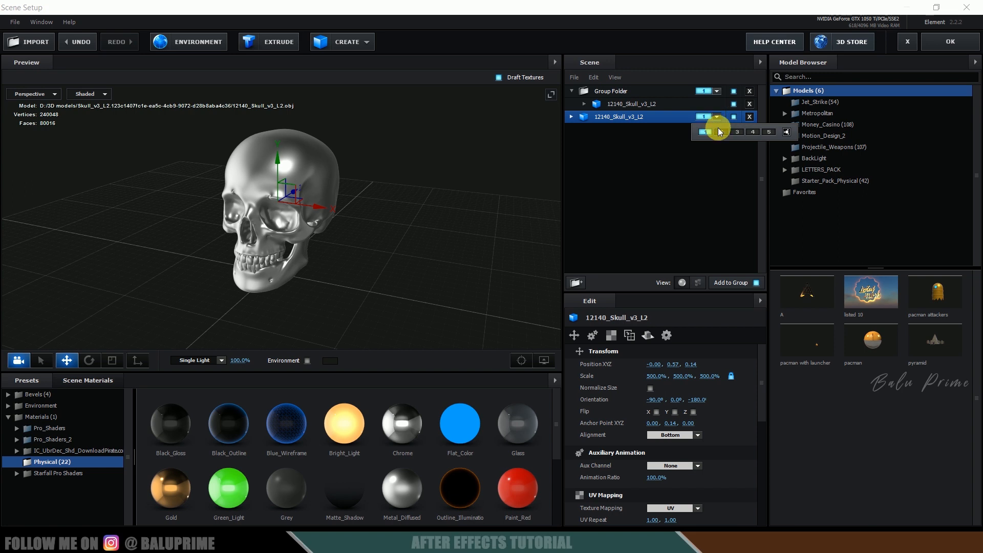
{"action": "left_click", "coordinate": [722, 132]}
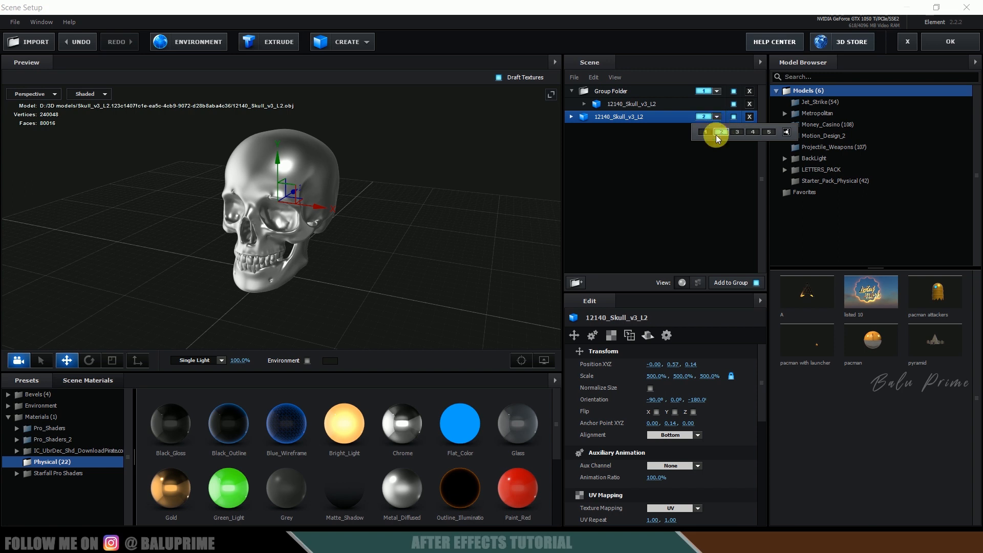
{"action": "left_click", "coordinate": [641, 95]}
{"action": "left_click", "coordinate": [628, 120]}
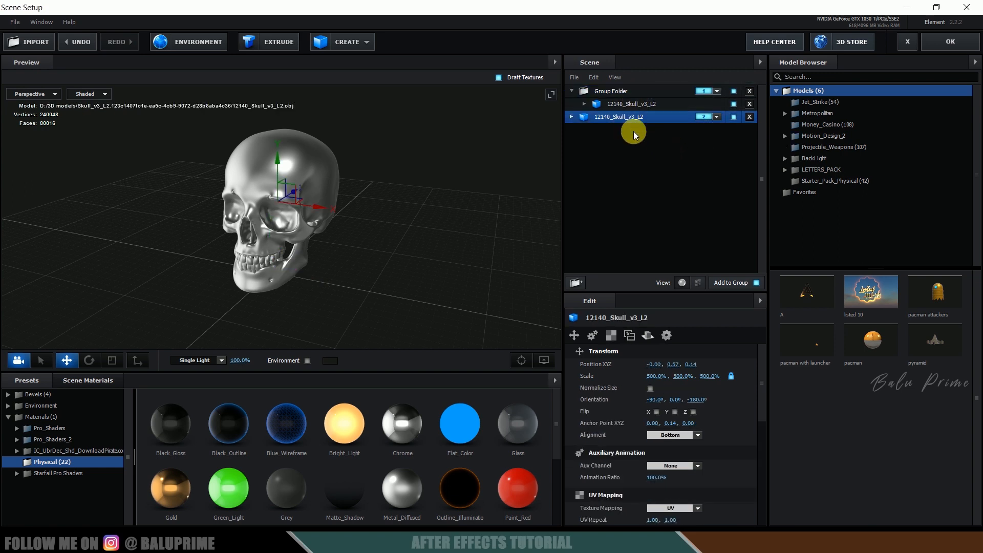
{"action": "left_click", "coordinate": [948, 44]}
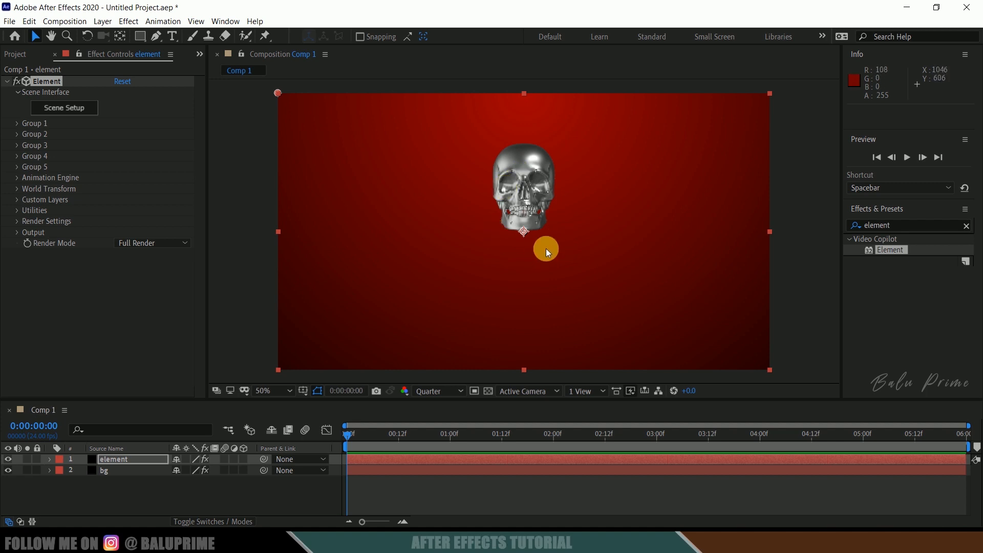
Step: Create a two-node camera layer with the 35mm preset
{"action": "left_click", "coordinate": [102, 21]}
{"action": "mouse_move", "coordinate": [189, 36]}
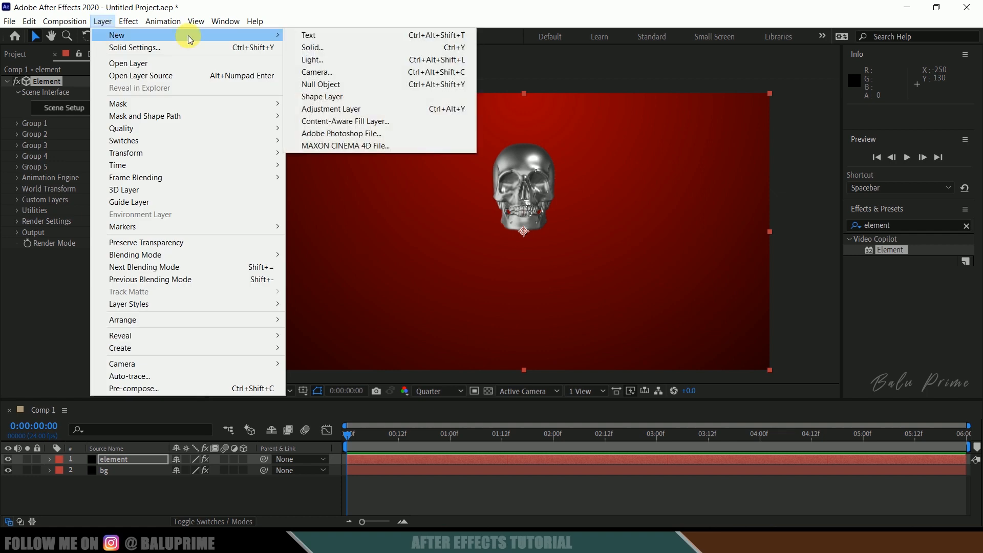
{"action": "left_click", "coordinate": [325, 72]}
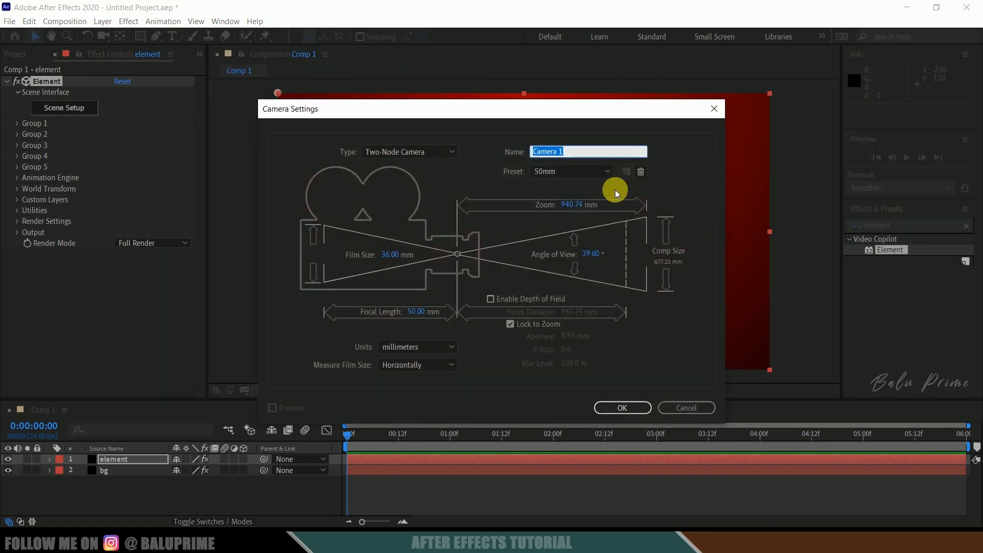
{"action": "left_click", "coordinate": [577, 176]}
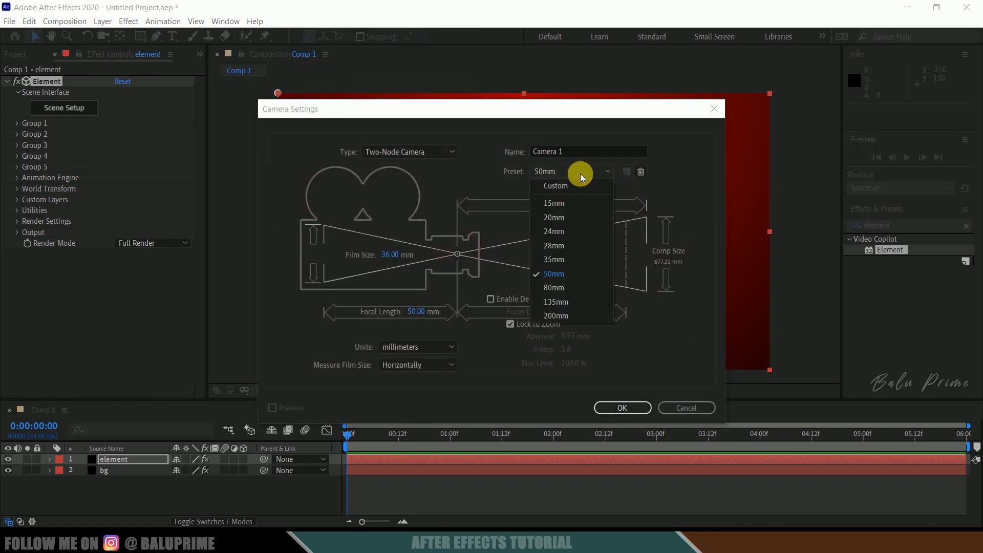
{"action": "left_click", "coordinate": [567, 258]}
{"action": "left_click", "coordinate": [638, 407]}
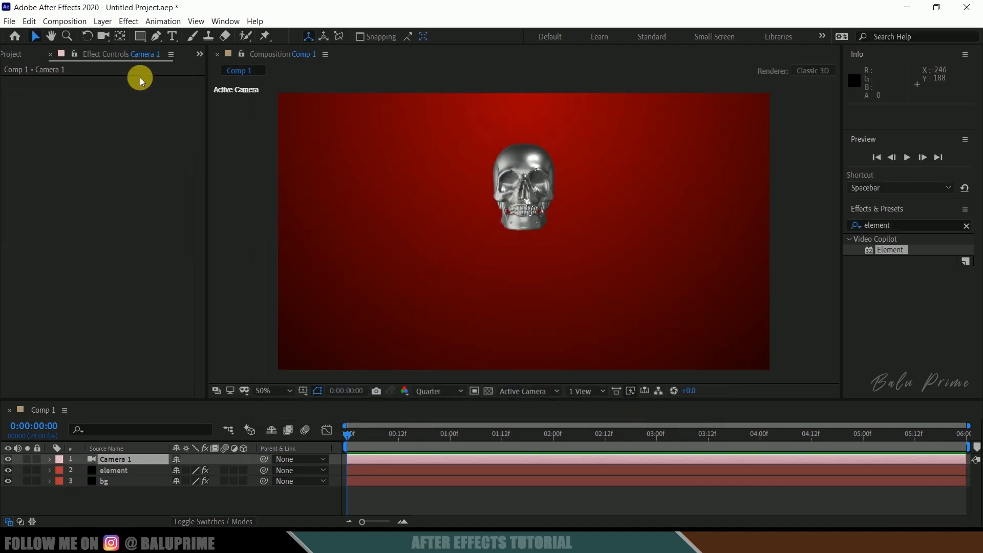
Step: Orbit, track and dolly the camera to about 788, 178, -984 so the slightly turned skull is large and centred in the frame
{"action": "left_click", "coordinate": [104, 40]}
{"action": "left_click_drag", "start_coordinate": [461, 220], "coordinate": [354, 317]}
{"action": "left_click_drag", "start_coordinate": [103, 36], "coordinate": [139, 73]}
{"action": "left_click_drag", "start_coordinate": [487, 179], "coordinate": [515, 197]}
{"action": "left_click_drag", "start_coordinate": [103, 36], "coordinate": [140, 62]}
{"action": "left_click_drag", "start_coordinate": [619, 254], "coordinate": [502, 237]}
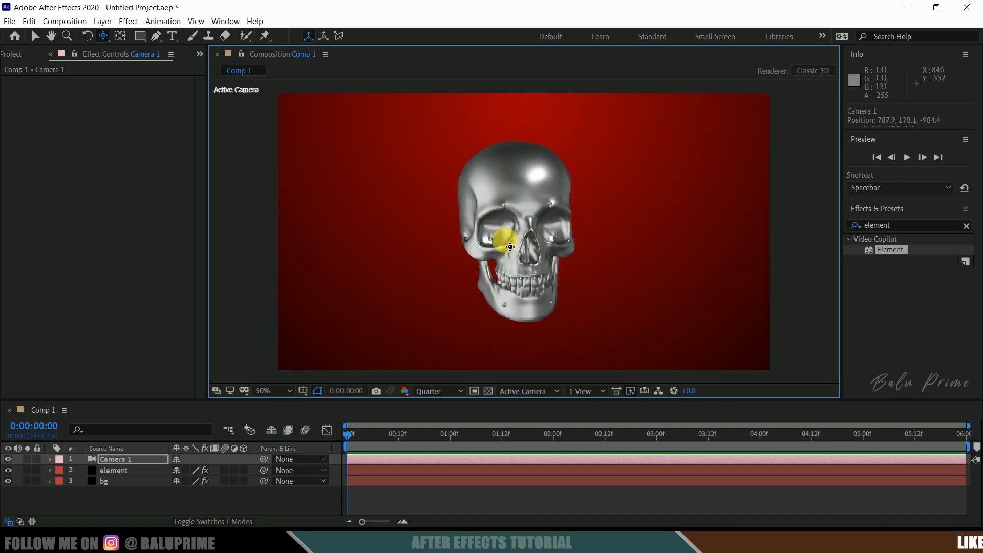
Step: Set the Group 2 particle replicator shape of the element layer to Ring
{"action": "left_click", "coordinate": [115, 471]}
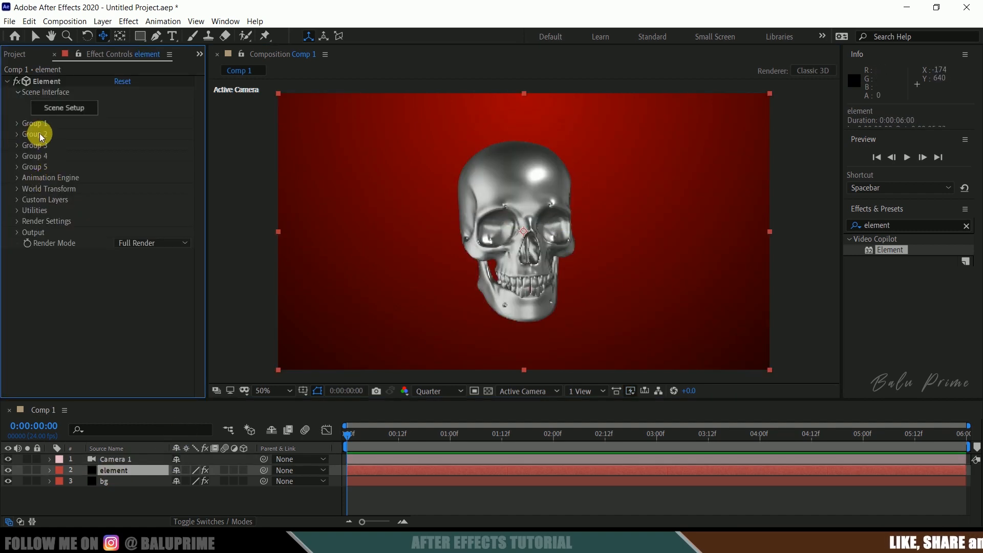
{"action": "left_click", "coordinate": [18, 134]}
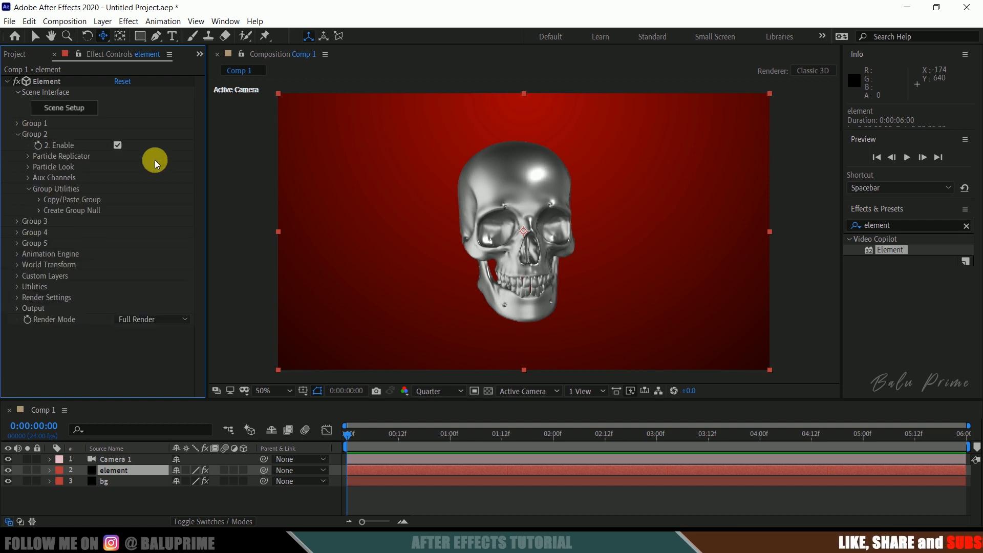
{"action": "left_click", "coordinate": [27, 156]}
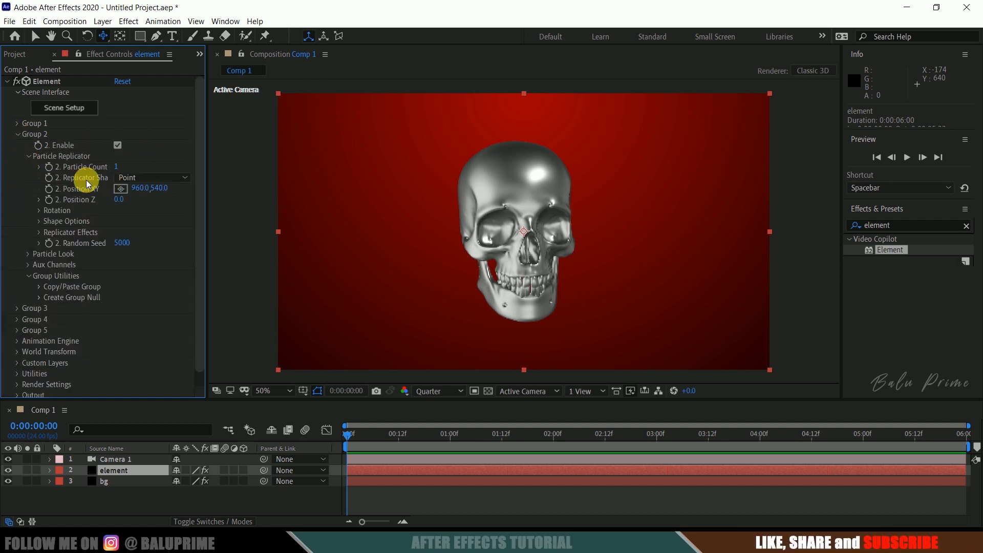
{"action": "left_click", "coordinate": [152, 178]}
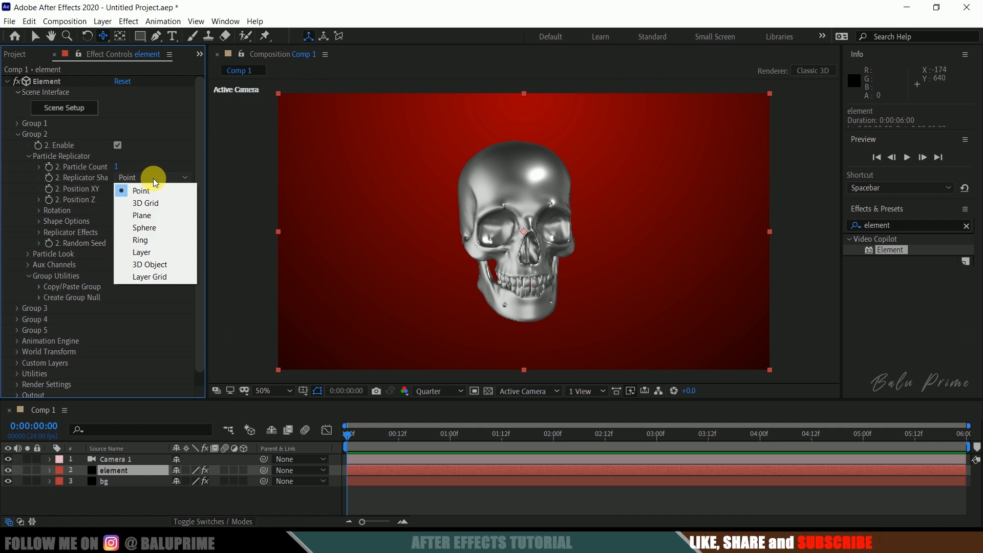
{"action": "left_click", "coordinate": [146, 239]}
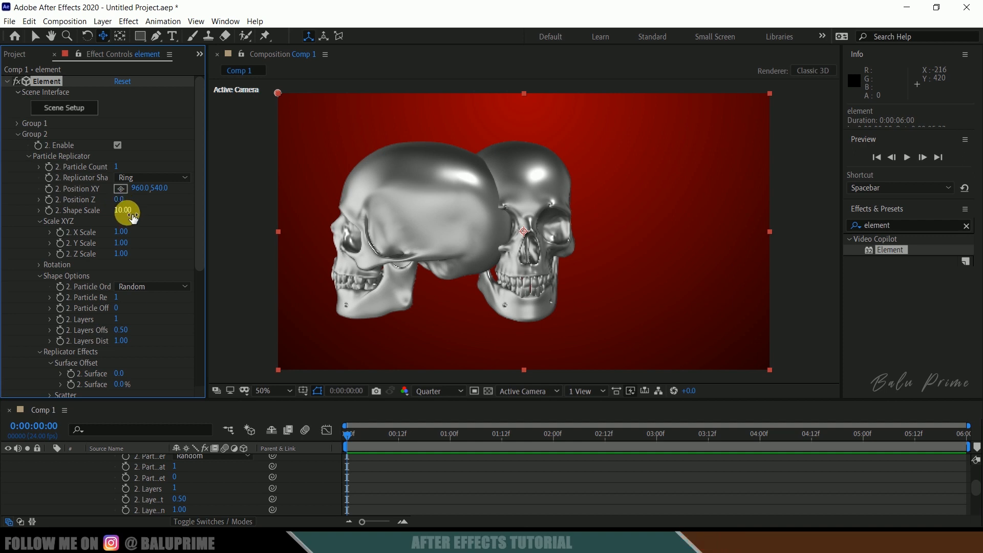
Step: Set Group 2's shape scale to 20 and its particle count to 8
{"action": "left_click_drag", "start_coordinate": [150, 212], "coordinate": [137, 214]}
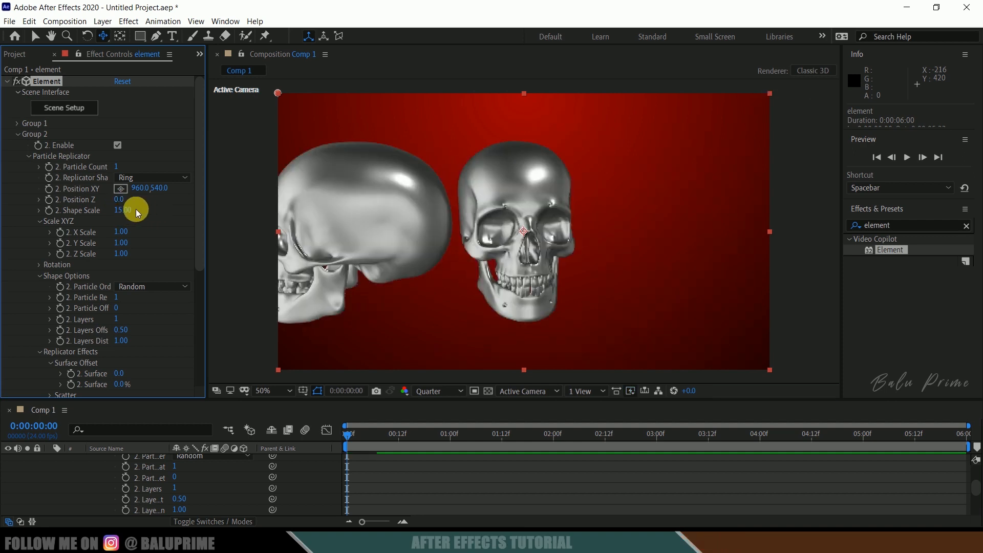
{"action": "key", "text": "Return"}
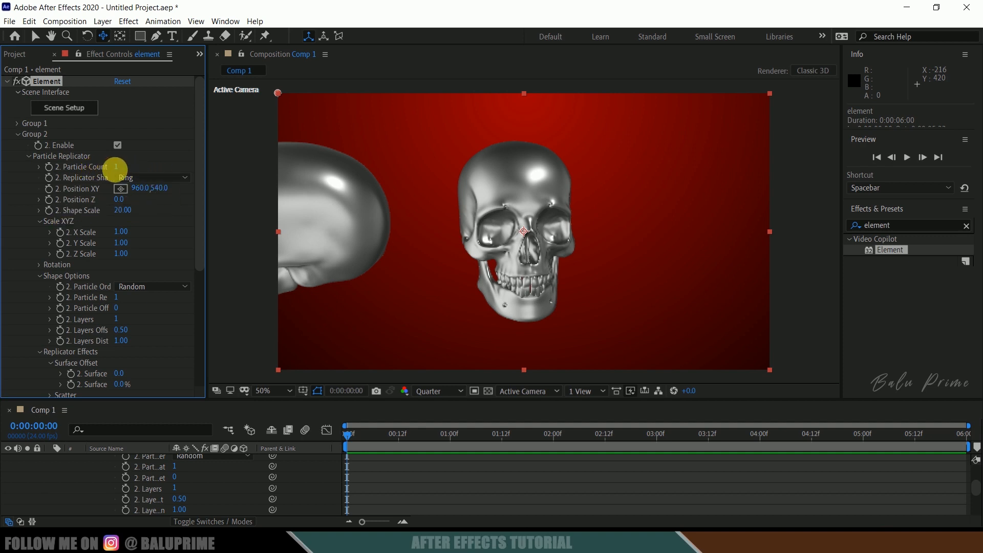
{"action": "type", "text": "8"}
{"action": "key", "text": "Return"}
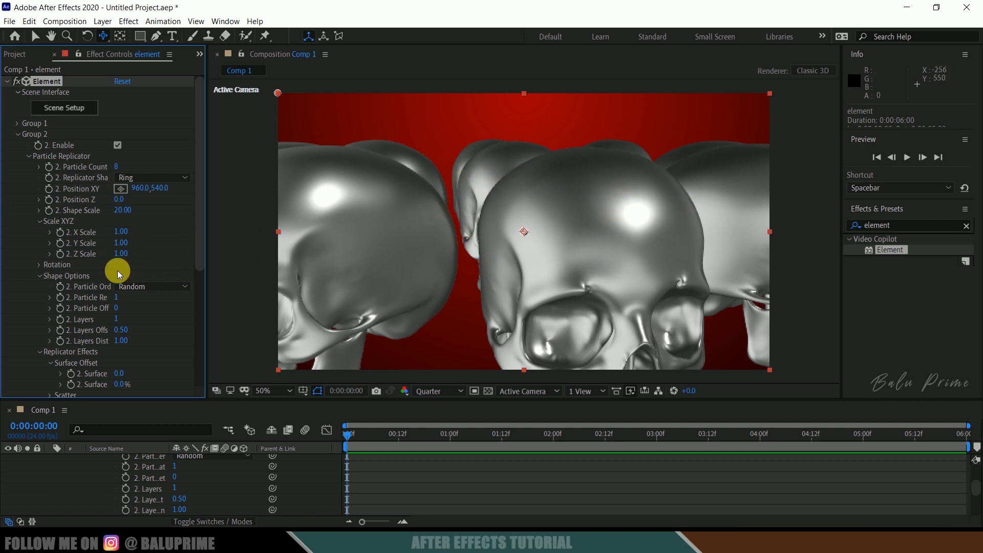
Step: Set Group 2's particle size to 5 and raise the ring to an XY position of 960, 392
{"action": "scroll", "coordinate": [93, 270], "scroll_direction": "down", "scroll_amount": 5}
{"action": "scroll", "coordinate": [33, 315], "scroll_direction": "down", "scroll_amount": 1}
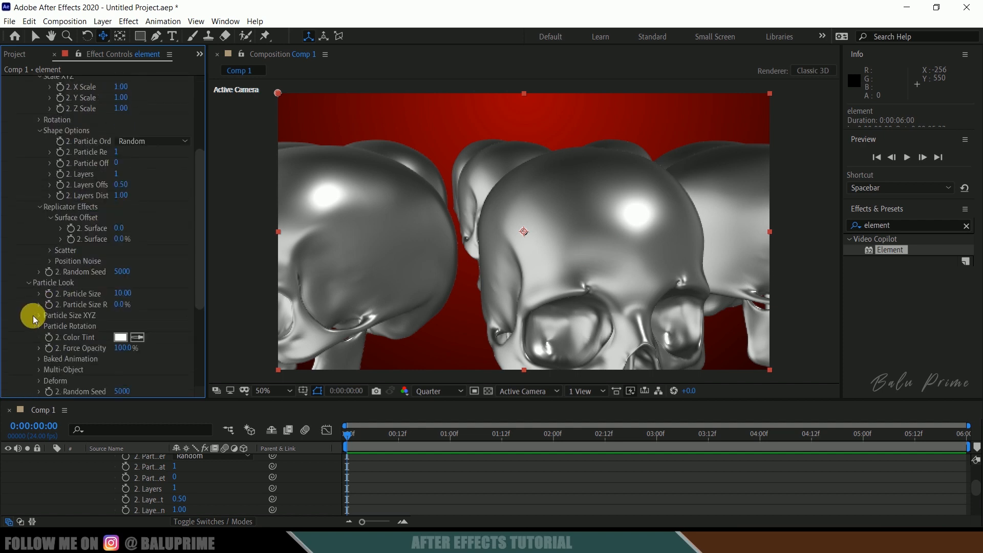
{"action": "scroll", "coordinate": [33, 315], "scroll_direction": "down", "scroll_amount": 1}
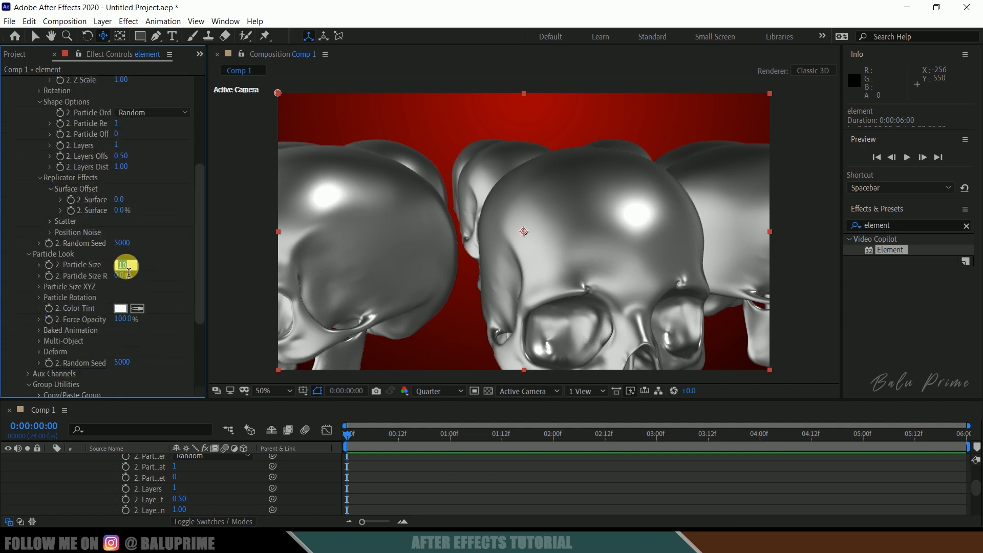
{"action": "key", "text": "Return"}
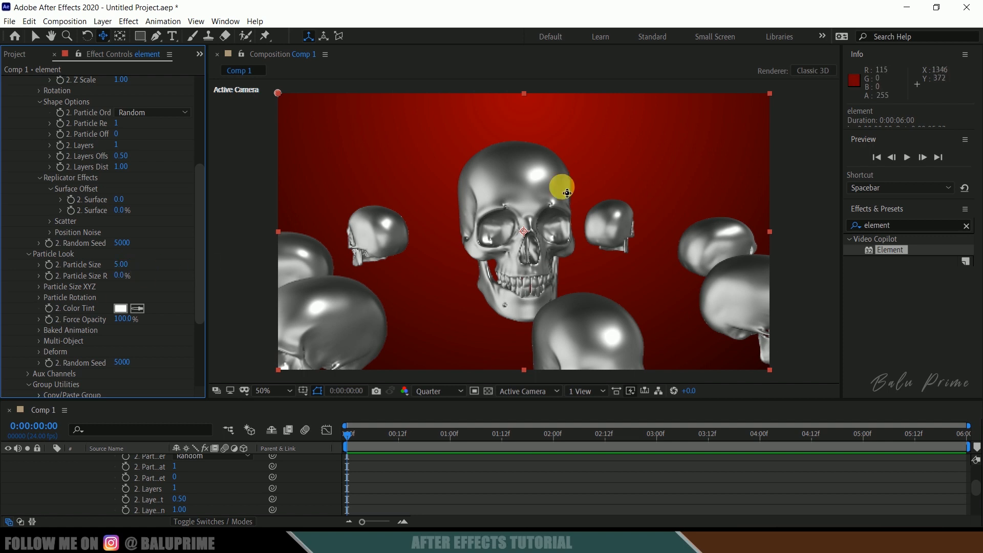
{"action": "scroll", "coordinate": [158, 259], "scroll_direction": "up", "scroll_amount": 5}
{"action": "left_click_drag", "start_coordinate": [161, 161], "coordinate": [80, 164]}
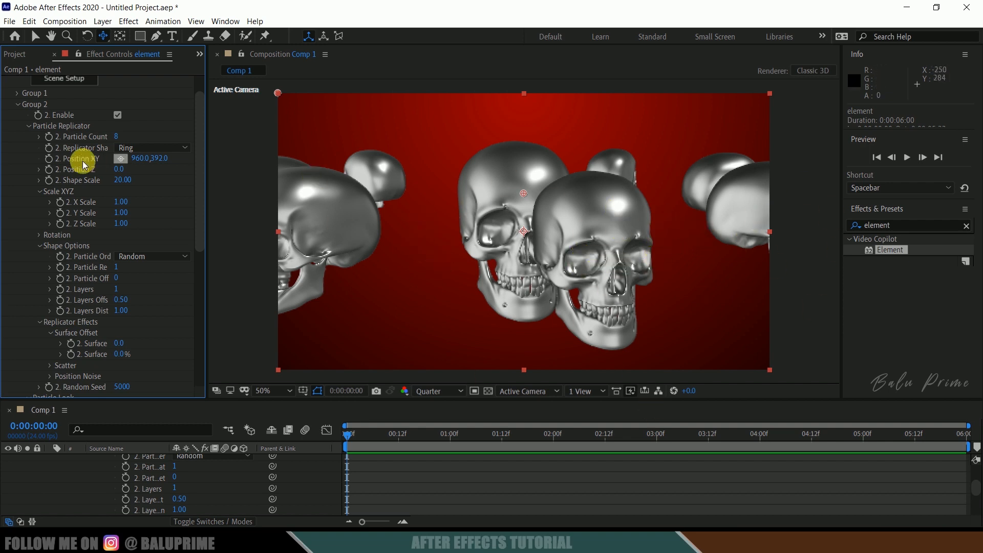
Step: Apply the Gold material to the Group 1 skull in the scene setup, replacing Metal_Diffused
{"action": "left_click", "coordinate": [66, 82]}
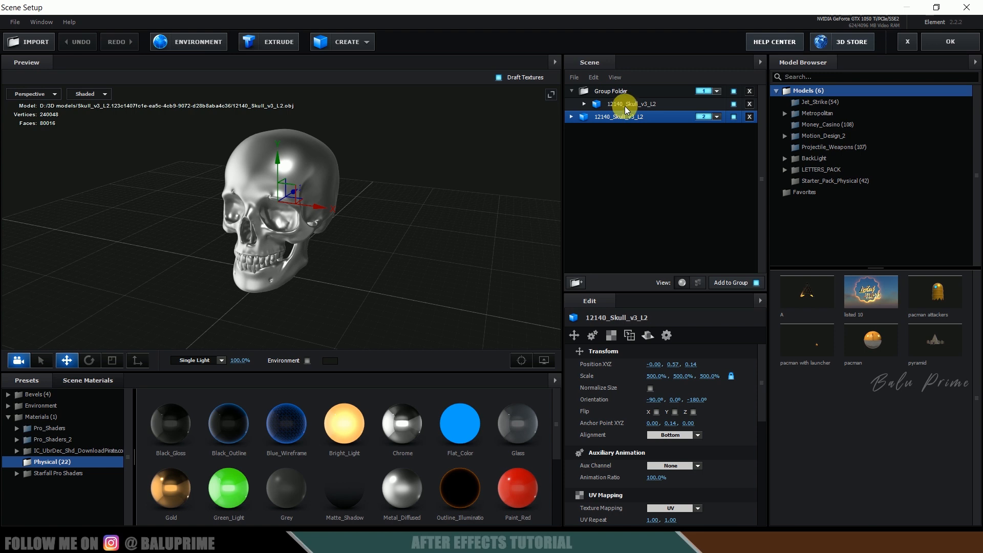
{"action": "left_click", "coordinate": [624, 105]}
{"action": "left_click", "coordinate": [584, 104]}
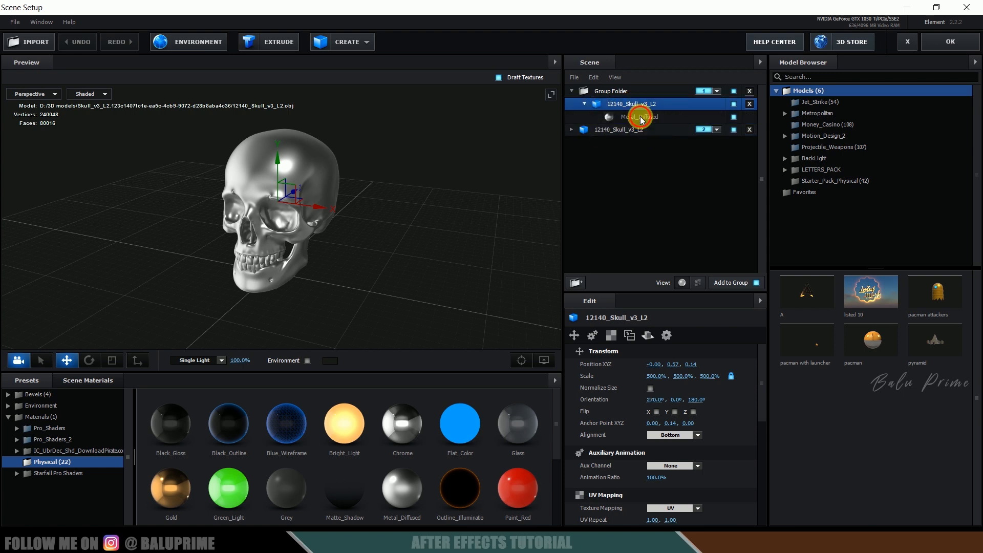
{"action": "left_click", "coordinate": [640, 117]}
{"action": "left_click_drag", "start_coordinate": [173, 497], "coordinate": [630, 116]}
{"action": "left_click", "coordinate": [961, 47]}
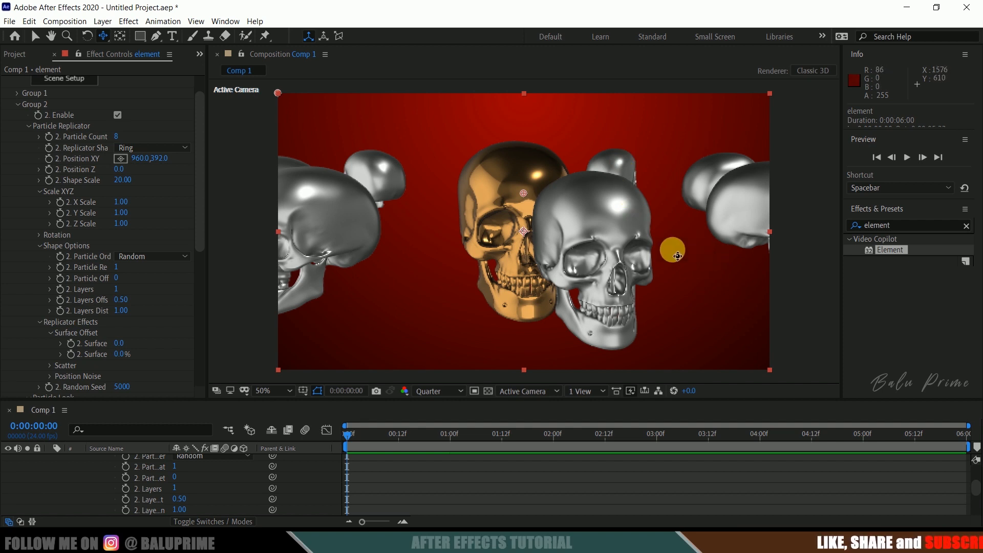
Step: Set the Y rotation of Group 2's particles to -90° in Particle Rotation
{"action": "scroll", "coordinate": [77, 285], "scroll_direction": "down", "scroll_amount": 5}
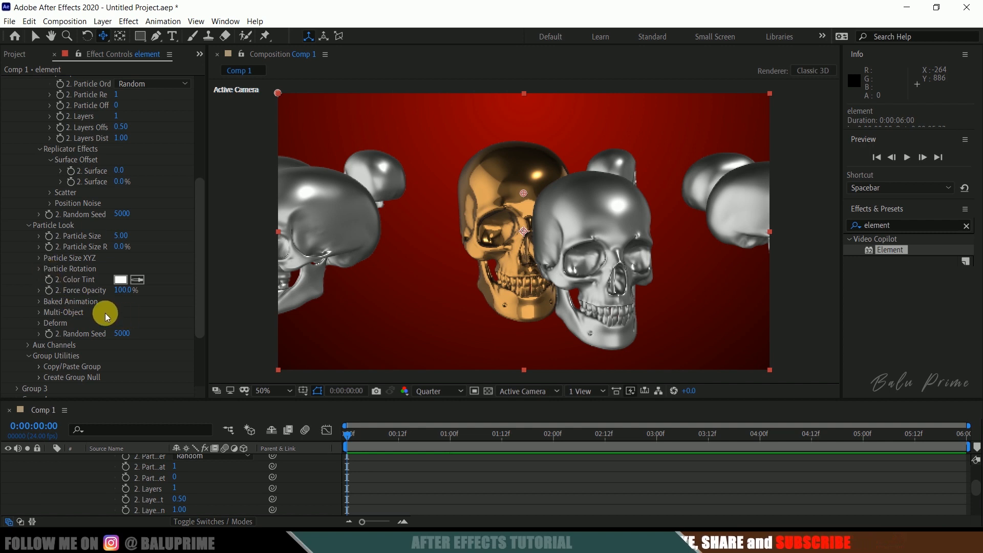
{"action": "left_click", "coordinate": [40, 269]}
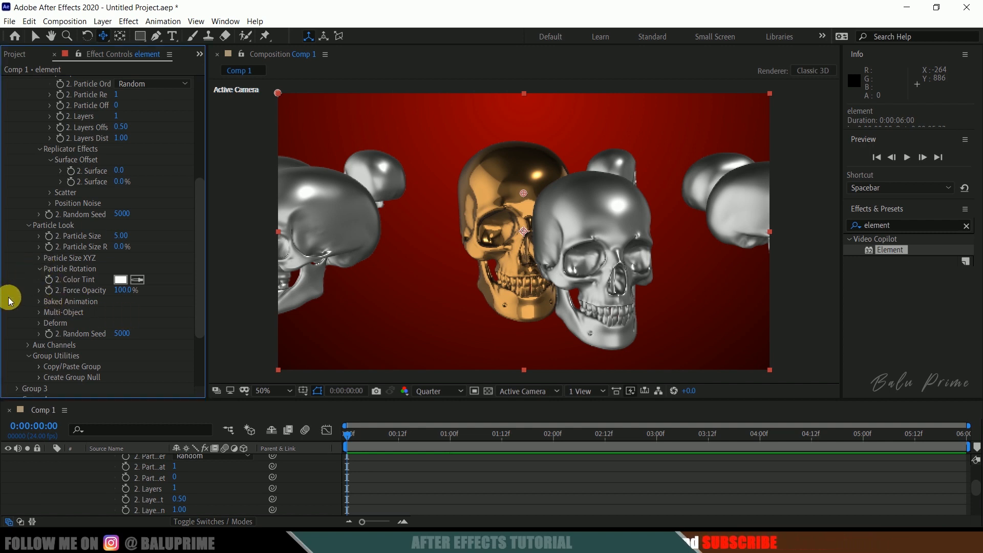
{"action": "left_click_drag", "start_coordinate": [152, 304], "coordinate": [144, 305]}
{"action": "left_click", "coordinate": [139, 302]}
{"action": "type", "text": "-90"}
{"action": "left_click", "coordinate": [141, 304]}
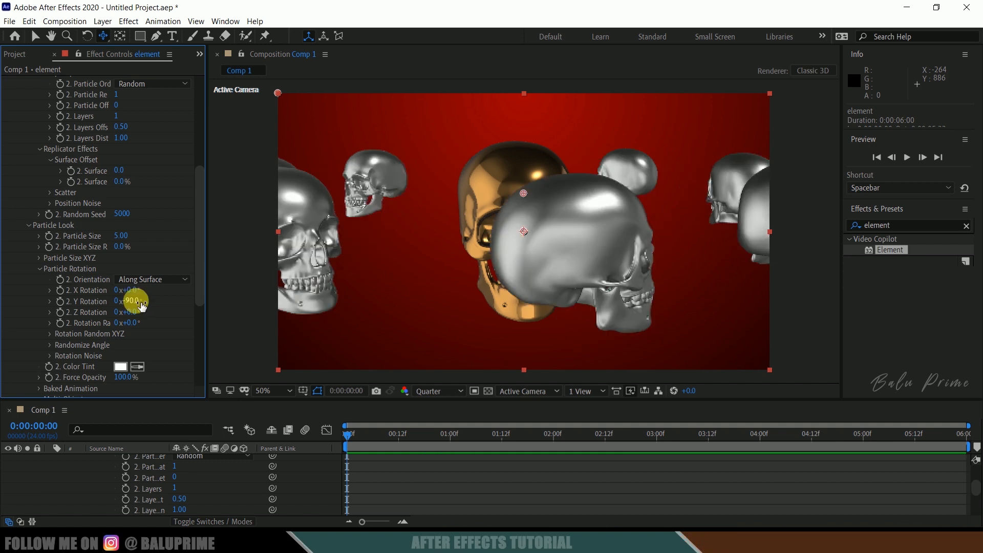
Step: Start animating the Y rotation of Group 2's particle replicator with a 0° keyframe at the first frame
{"action": "scroll", "coordinate": [84, 241], "scroll_direction": "up", "scroll_amount": 8}
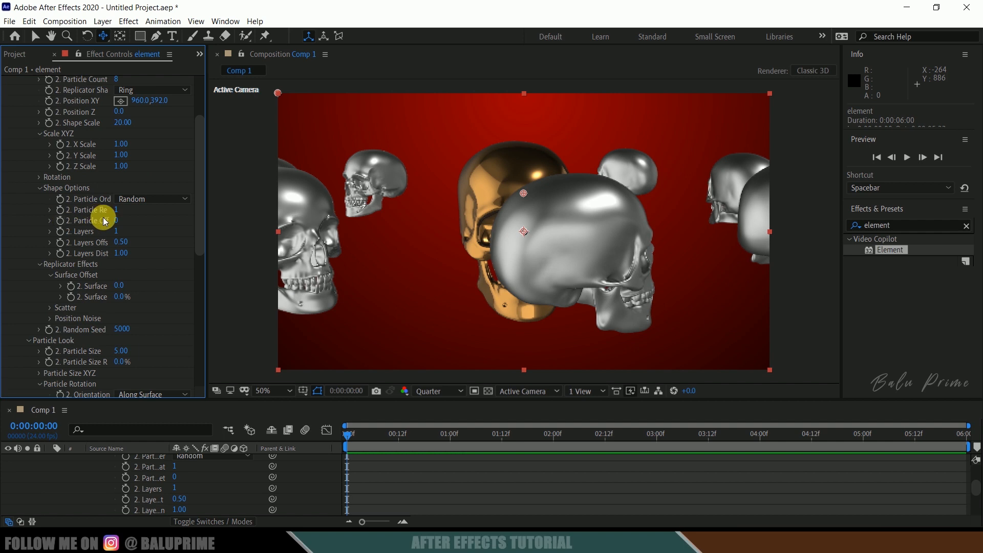
{"action": "scroll", "coordinate": [39, 205], "scroll_direction": "down", "scroll_amount": 1}
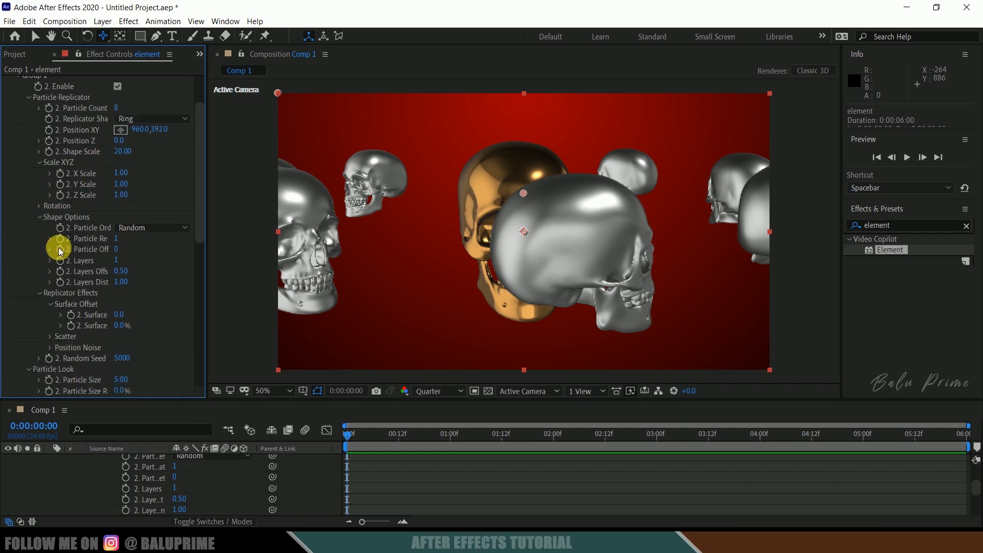
{"action": "left_click", "coordinate": [39, 206]}
{"action": "scroll", "coordinate": [84, 219], "scroll_direction": "up", "scroll_amount": 1}
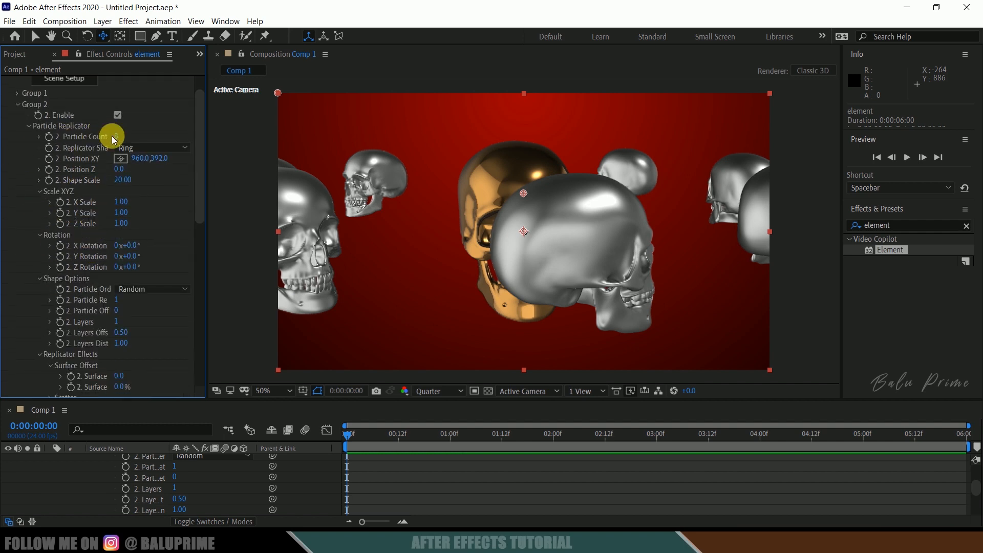
{"action": "scroll", "coordinate": [102, 224], "scroll_direction": "down", "scroll_amount": 1}
{"action": "left_click_drag", "start_coordinate": [351, 447], "coordinate": [370, 435]}
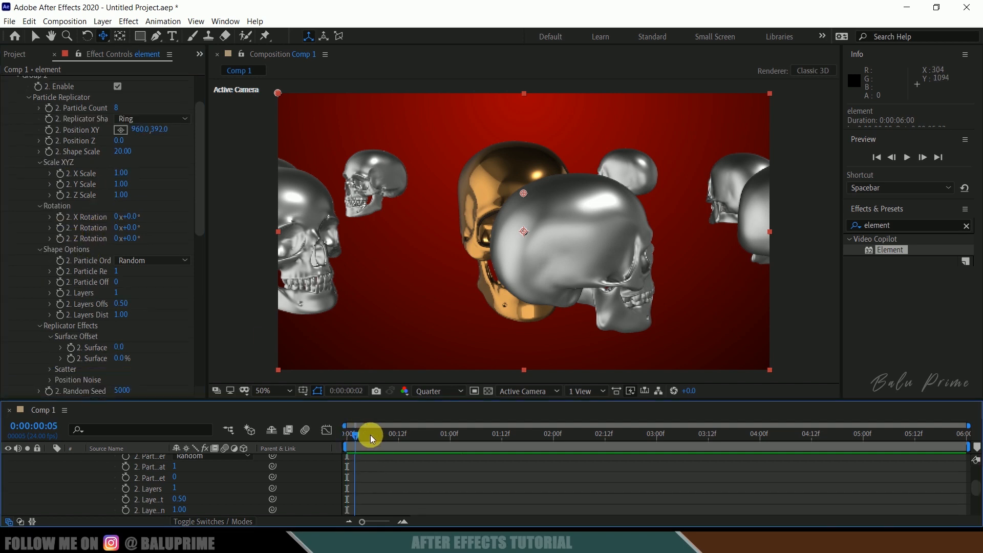
{"action": "left_click", "coordinate": [62, 233]}
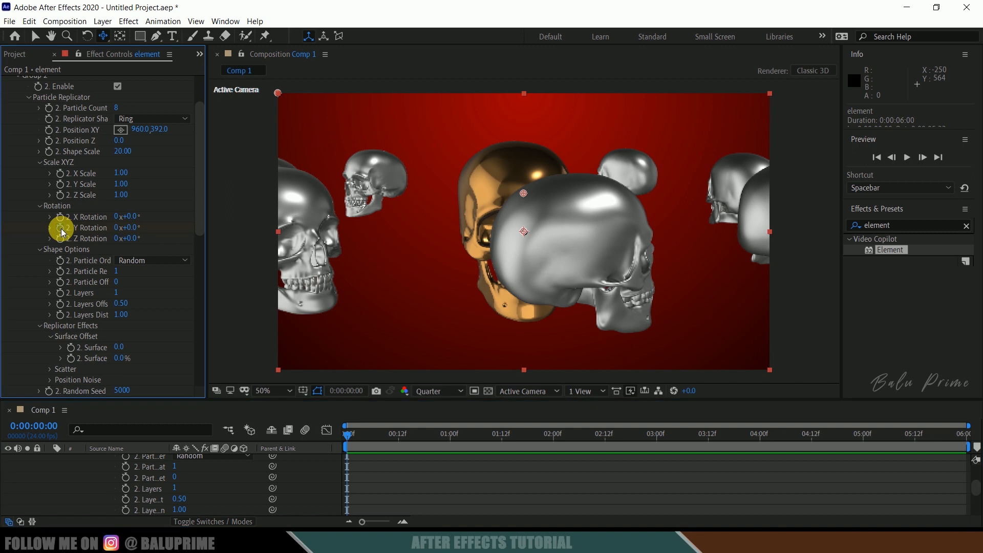
Step: Try a -360° Y rotation keyframe for Group 2's ring at the end of the timeline and preview the spin
{"action": "left_click_drag", "start_coordinate": [354, 439], "coordinate": [963, 435]}
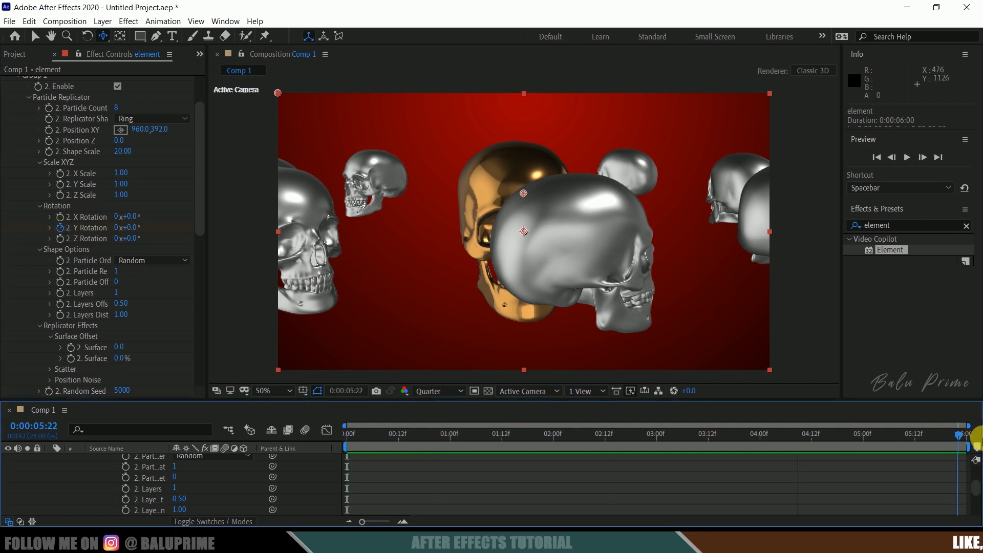
{"action": "mouse_move", "coordinate": [135, 233]}
{"action": "left_mouse_down"}
{"action": "mouse_move", "coordinate": [153, 230]}
{"action": "mouse_move", "coordinate": [137, 235]}
{"action": "left_mouse_up"}
{"action": "left_click", "coordinate": [136, 233]}
{"action": "type", "text": "-360"}
{"action": "key", "text": "Return"}
{"action": "left_click", "coordinate": [346, 435]}
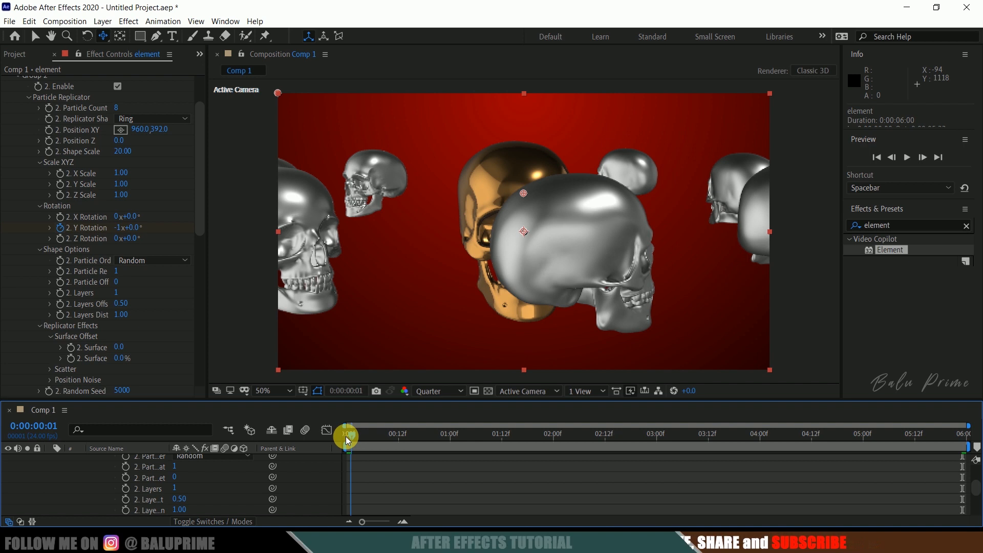
{"action": "key", "text": "space"}
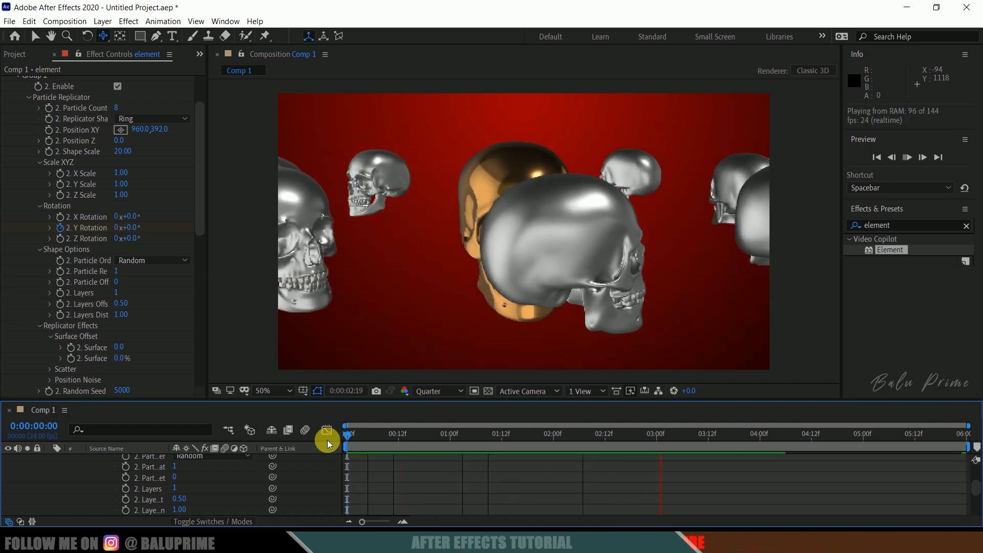
Step: Set Group 2's ring Y rotation to -180° at 0:00:05:23 and preview the animation
{"action": "left_click_drag", "start_coordinate": [363, 428], "coordinate": [980, 432]}
{"action": "mouse_move", "coordinate": [136, 226]}
{"action": "left_mouse_down"}
{"action": "mouse_move", "coordinate": [137, 235]}
{"action": "mouse_move", "coordinate": [122, 233]}
{"action": "left_mouse_up"}
{"action": "left_click", "coordinate": [121, 231]}
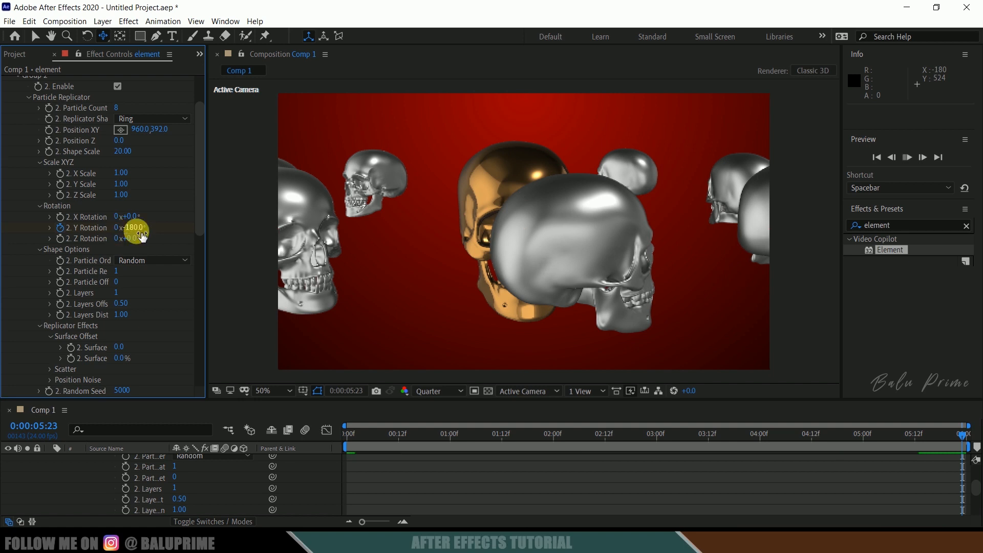
{"action": "key", "text": "Return"}
{"action": "key", "text": "space"}
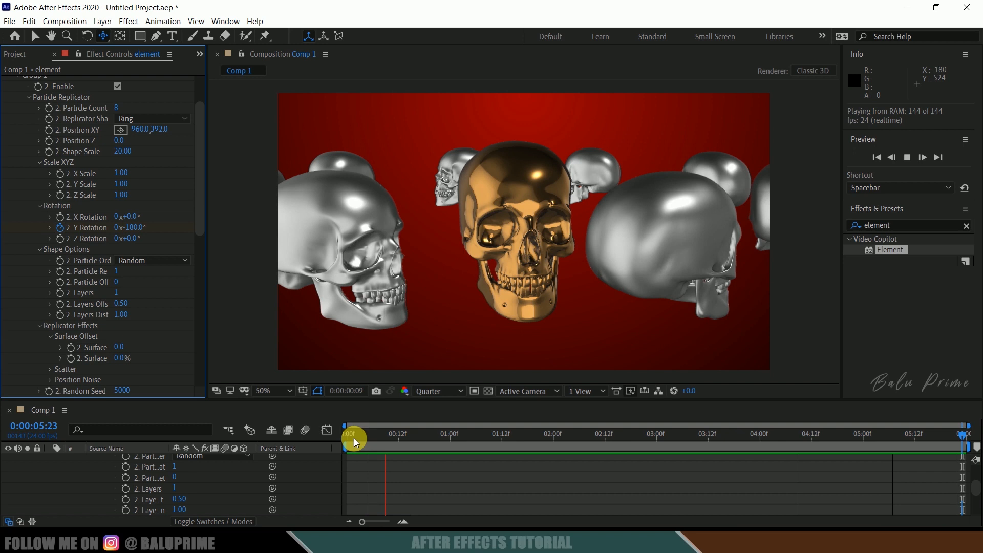
Step: Add a Position XY keyframe at the first frame for Group 1's particle replicator, the gold skull
{"action": "left_click", "coordinate": [352, 439]}
{"action": "scroll", "coordinate": [127, 193], "scroll_direction": "up", "scroll_amount": 3}
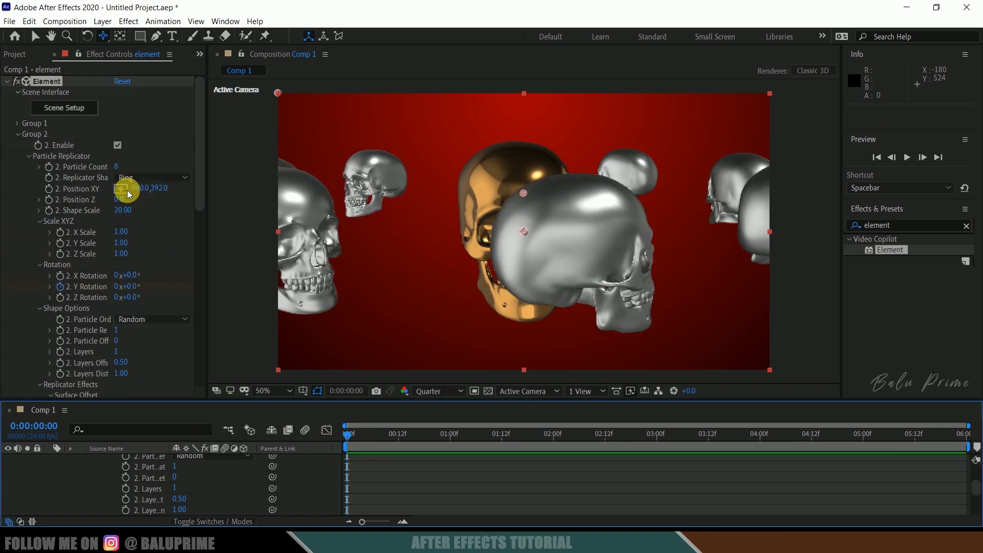
{"action": "left_click", "coordinate": [17, 124]}
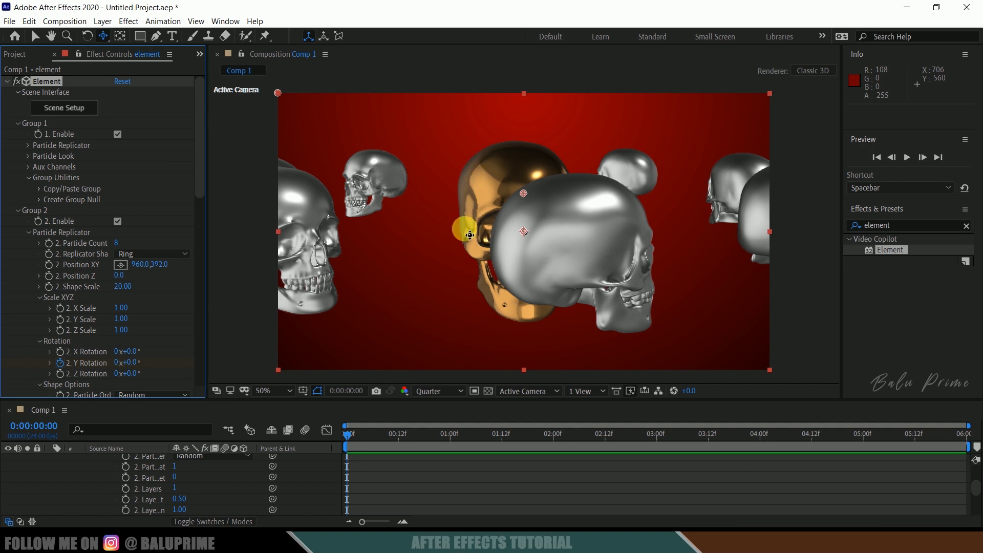
{"action": "left_click", "coordinate": [28, 145]}
{"action": "left_click_drag", "start_coordinate": [358, 429], "coordinate": [296, 428]}
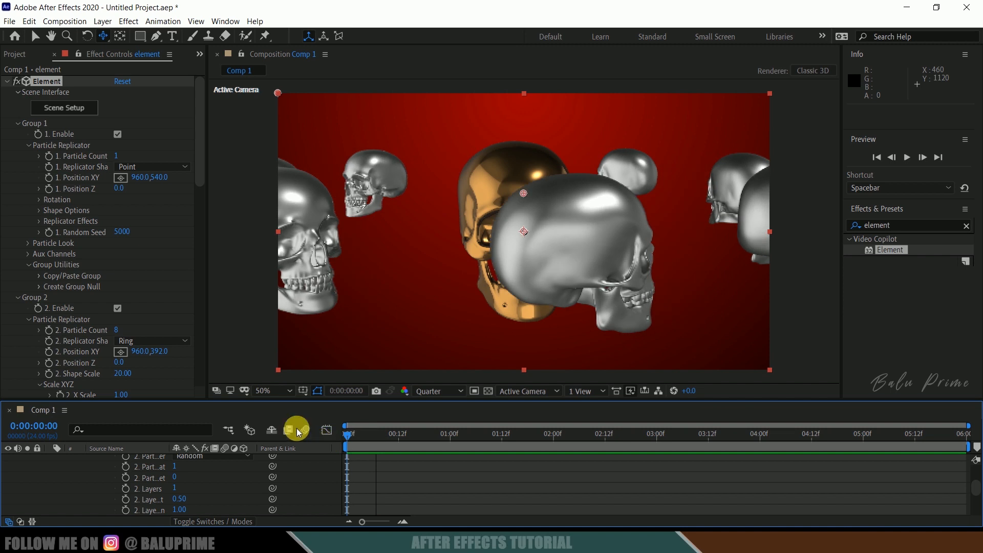
{"action": "left_click", "coordinate": [50, 178]}
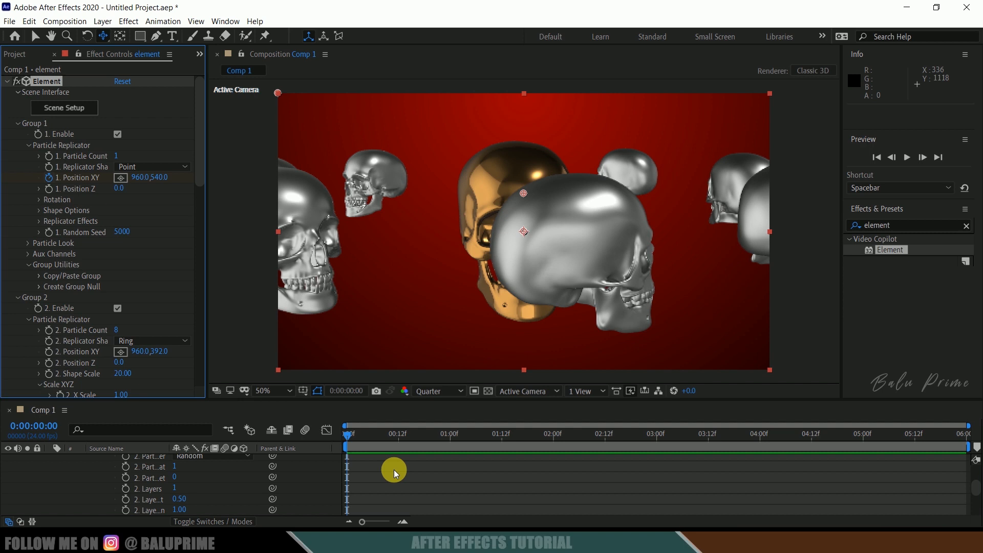
Step: Keyframe the gold skull's Position XY to rise at frame 10 and return to 960, 540 at frame 20
{"action": "key", "text": "shift+Page_Down"}
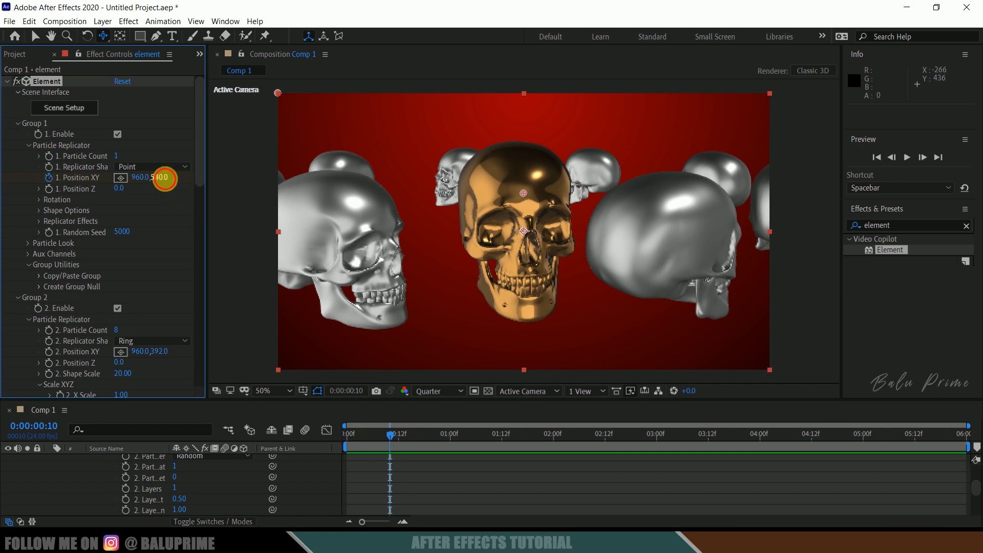
{"action": "left_click_drag", "start_coordinate": [165, 180], "coordinate": [145, 183]}
{"action": "left_click", "coordinate": [161, 178]}
{"action": "key", "text": "Return"}
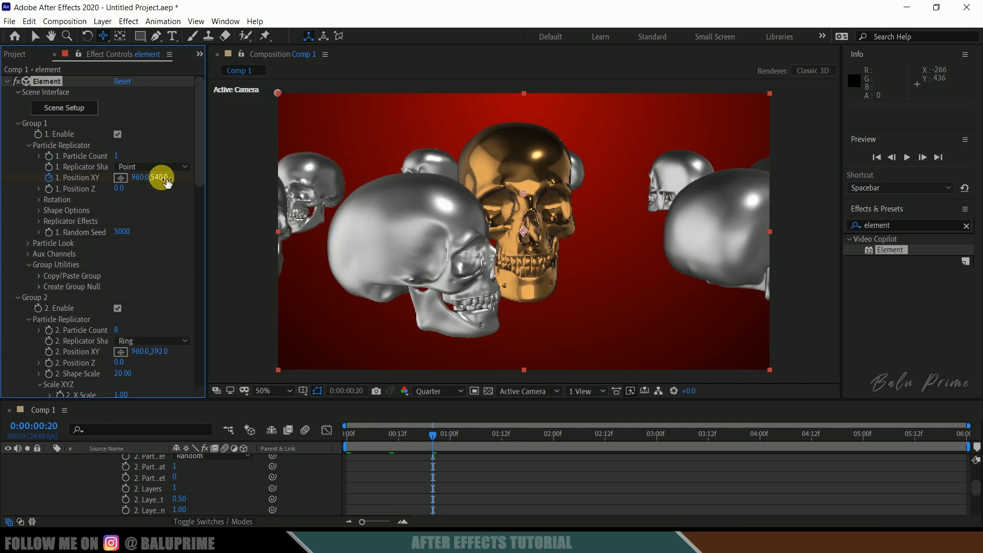
Step: Add the expression loopOut(type = "cycle", numKeyframes = 0) to Group 1's Position XY on the element layer and preview the loop
{"action": "scroll", "coordinate": [480, 464], "scroll_direction": "up", "scroll_amount": 10}
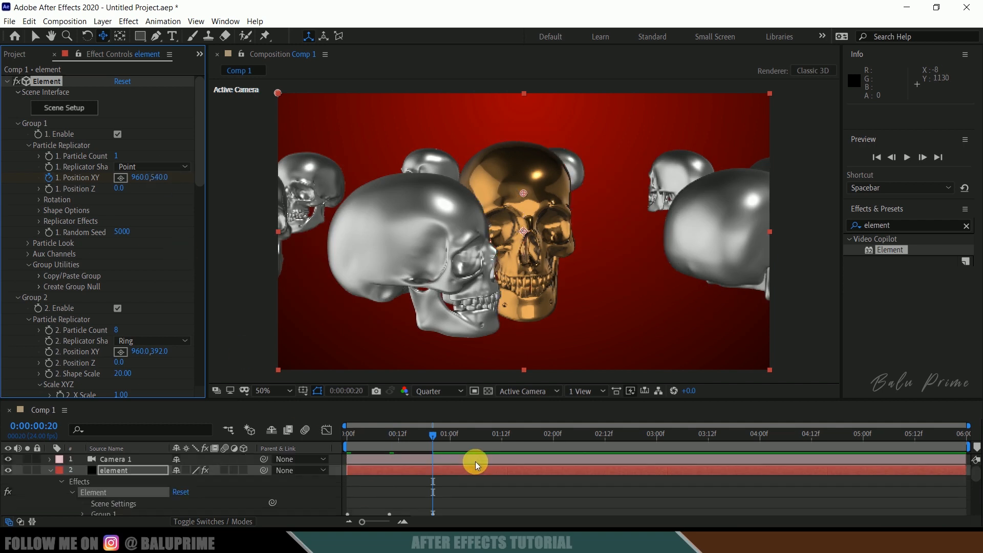
{"action": "left_click", "coordinate": [460, 470]}
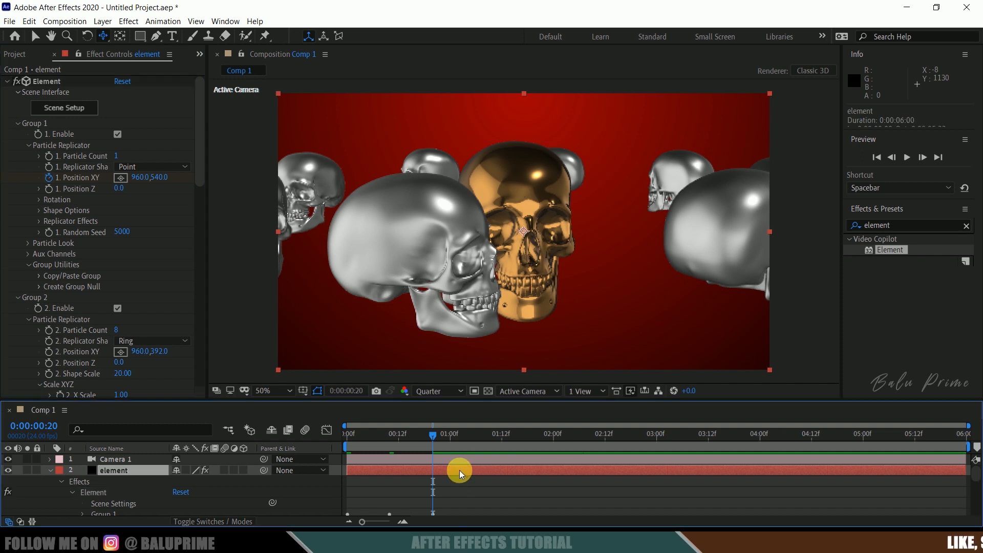
{"action": "key", "text": "u"}
{"action": "left_click_drag", "start_coordinate": [477, 482], "coordinate": [346, 493]}
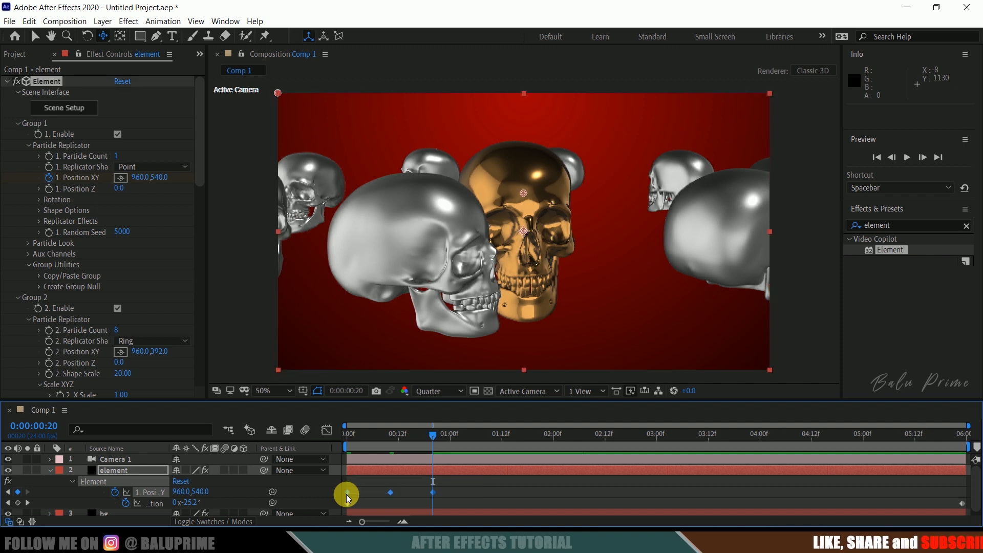
{"action": "left_click", "coordinate": [116, 493], "text": "alt"}
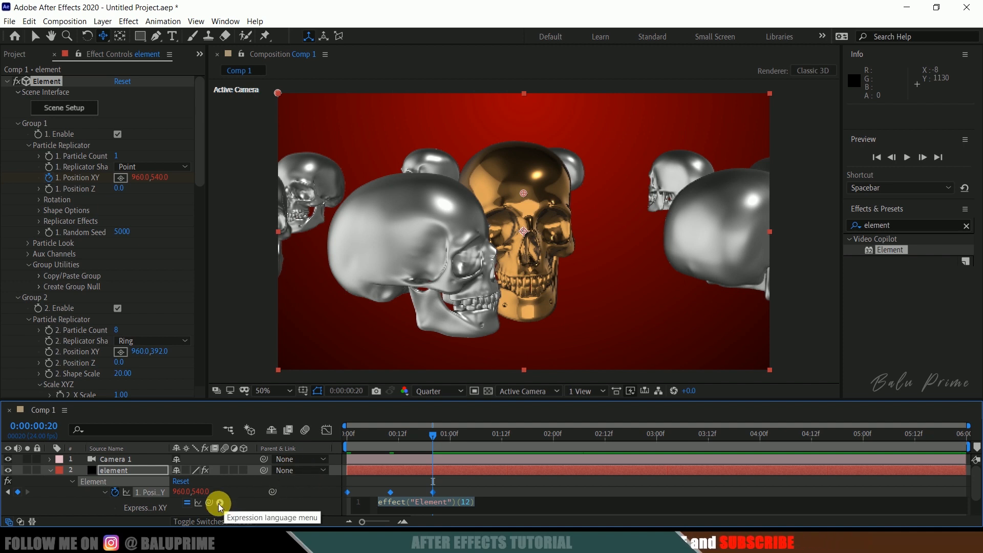
{"action": "left_click", "coordinate": [219, 503]}
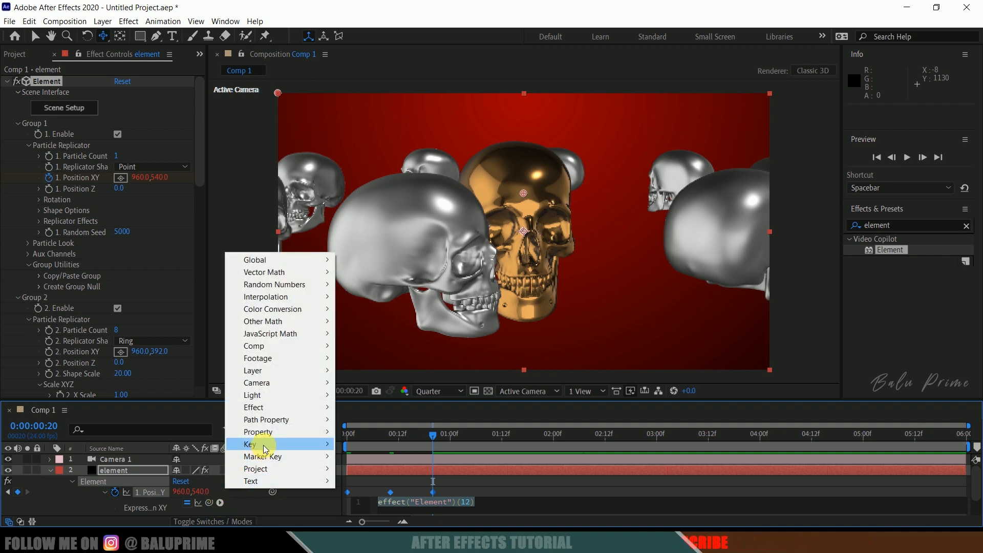
{"action": "mouse_move", "coordinate": [270, 439]}
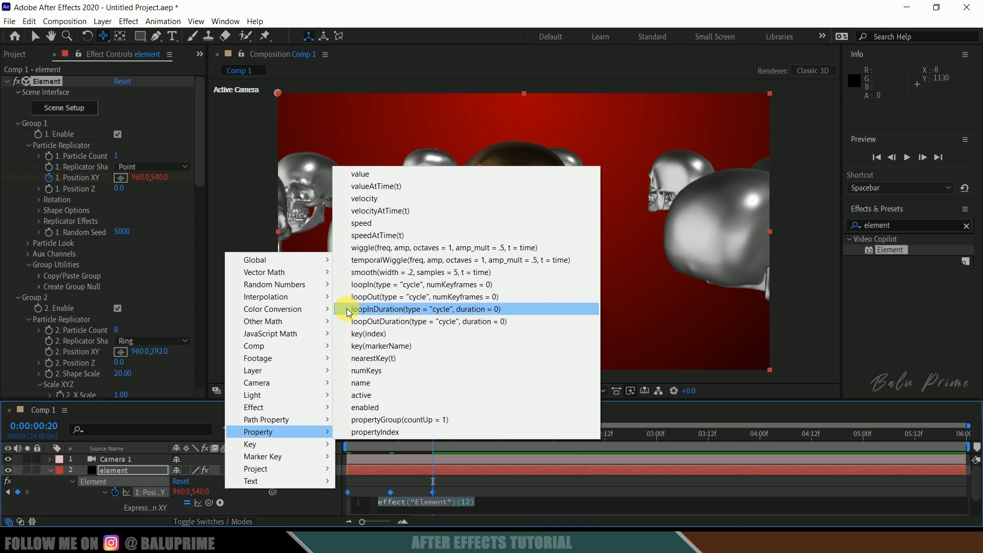
{"action": "left_click", "coordinate": [366, 298]}
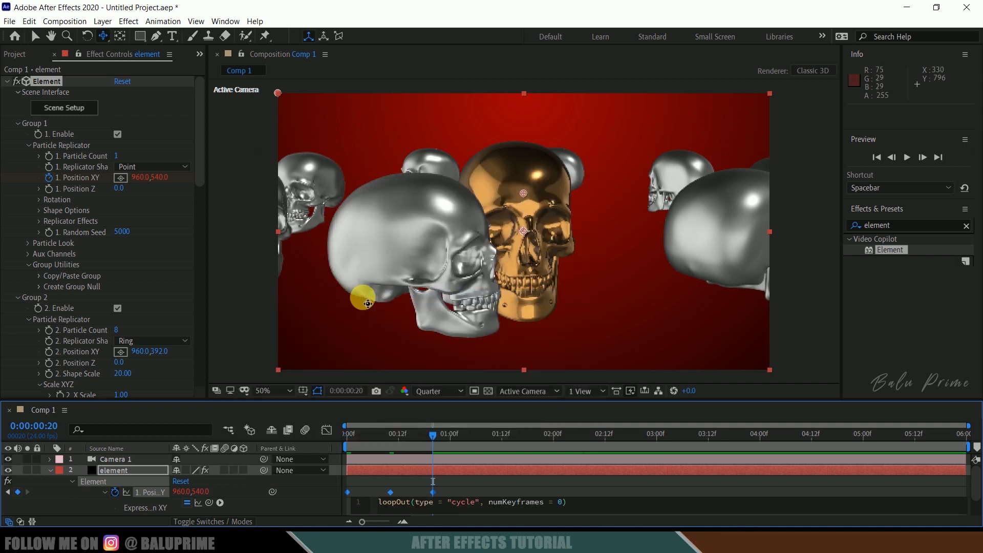
{"action": "left_click", "coordinate": [362, 298]}
{"action": "key", "text": "space"}
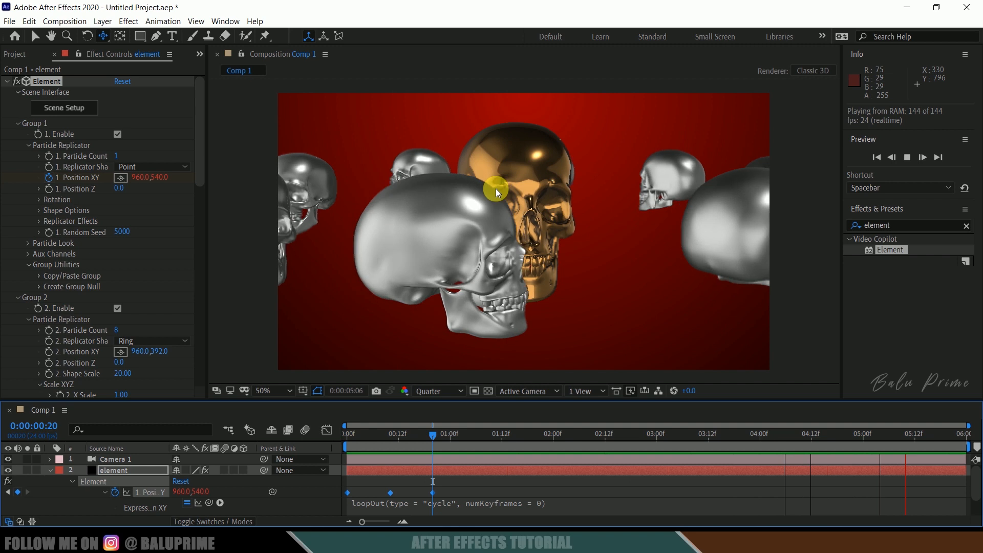
Step: Slow the gold skull's bobbing by spreading its last two Position XY keyframes to about 1:05 and 2:11, and preview it
{"action": "left_click", "coordinate": [433, 436]}
{"action": "left_click_drag", "start_coordinate": [433, 436], "coordinate": [420, 440]}
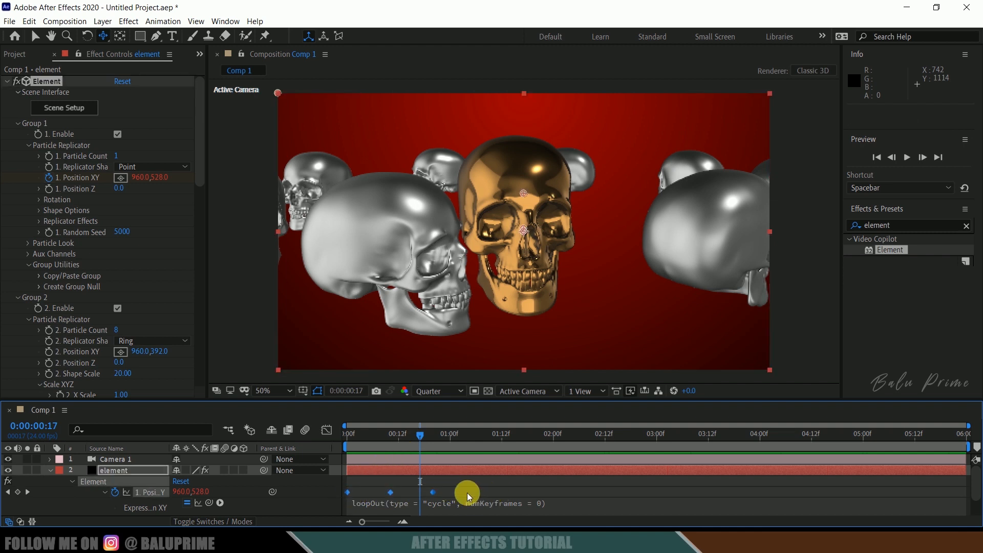
{"action": "left_click_drag", "start_coordinate": [435, 493], "coordinate": [499, 492]}
{"action": "left_click_drag", "start_coordinate": [628, 488], "coordinate": [604, 489]}
{"action": "key", "text": "space"}
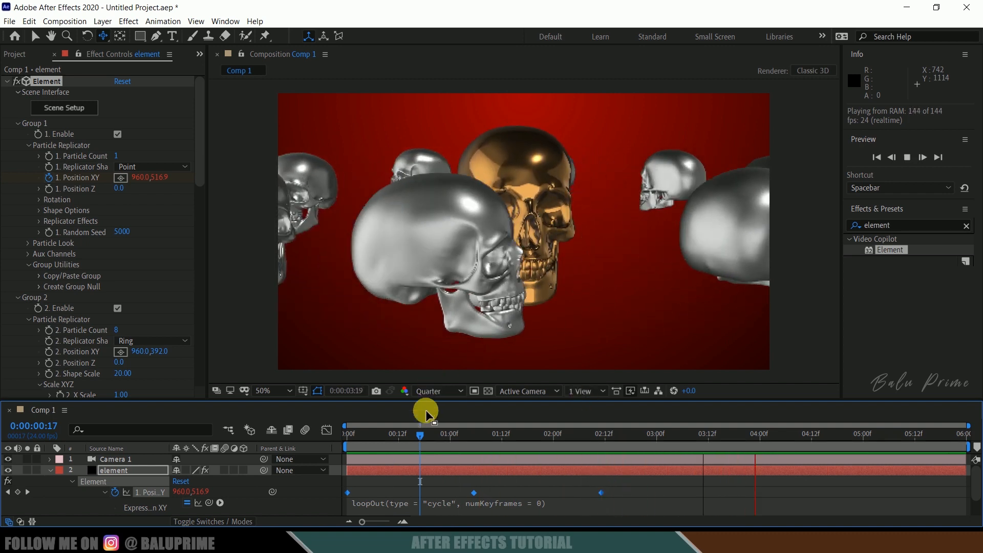
Step: Turn on depth of field in Camera 1's camera options
{"action": "left_click", "coordinate": [80, 471]}
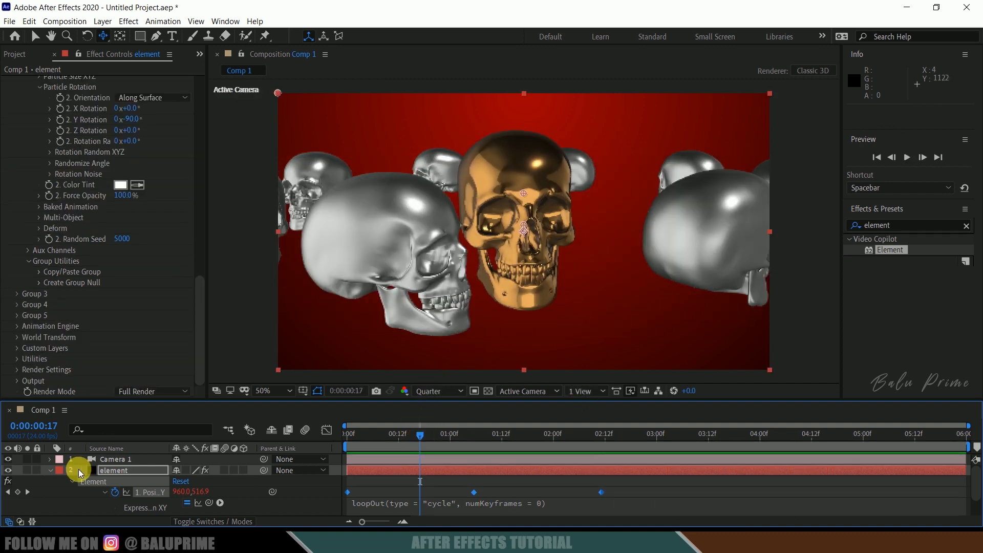
{"action": "left_click", "coordinate": [118, 461]}
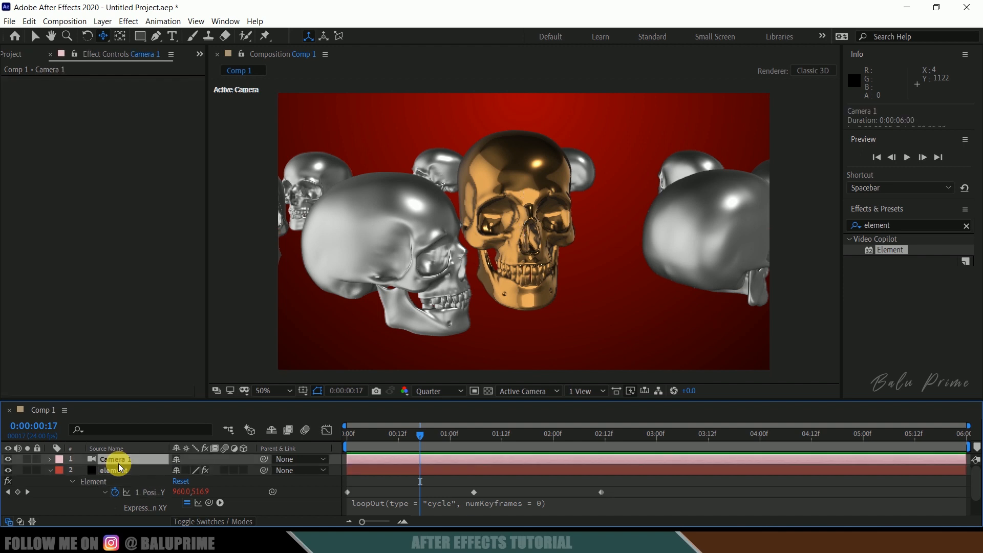
{"action": "left_click", "coordinate": [52, 461]}
{"action": "left_click", "coordinate": [61, 482]}
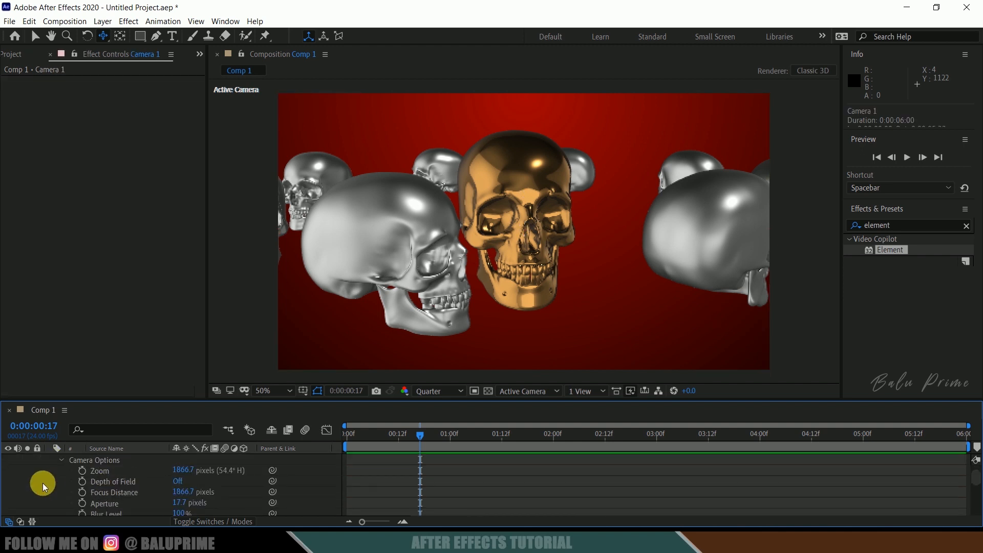
{"action": "left_click", "coordinate": [186, 483]}
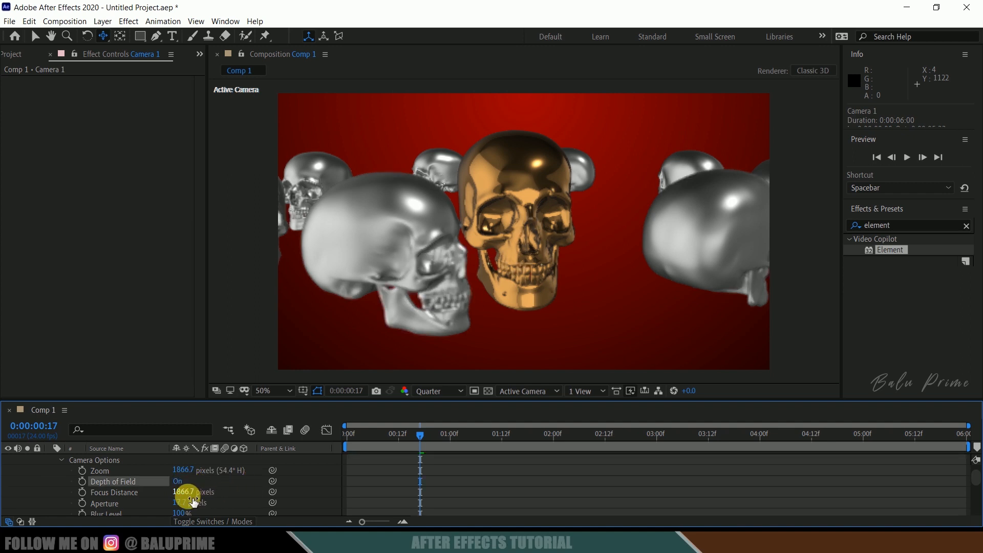
Step: Try a camera aperture of 100 pixels to exaggerate the depth-of-field blur
{"action": "type", "text": "1000"}
{"action": "key", "text": "Return"}
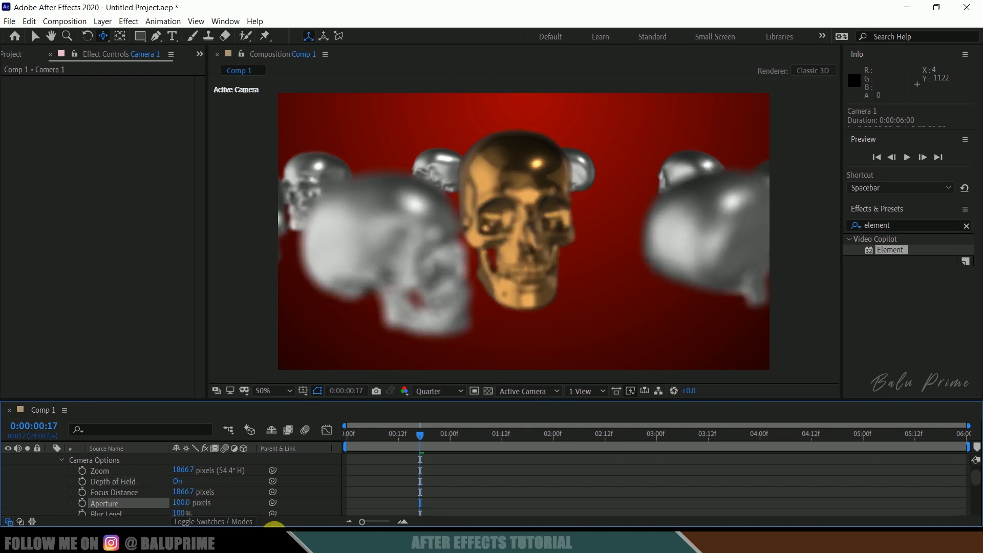
{"action": "scroll", "coordinate": [203, 496], "scroll_direction": "down", "scroll_amount": 2}
{"action": "scroll", "coordinate": [208, 494], "scroll_direction": "up", "scroll_amount": 2}
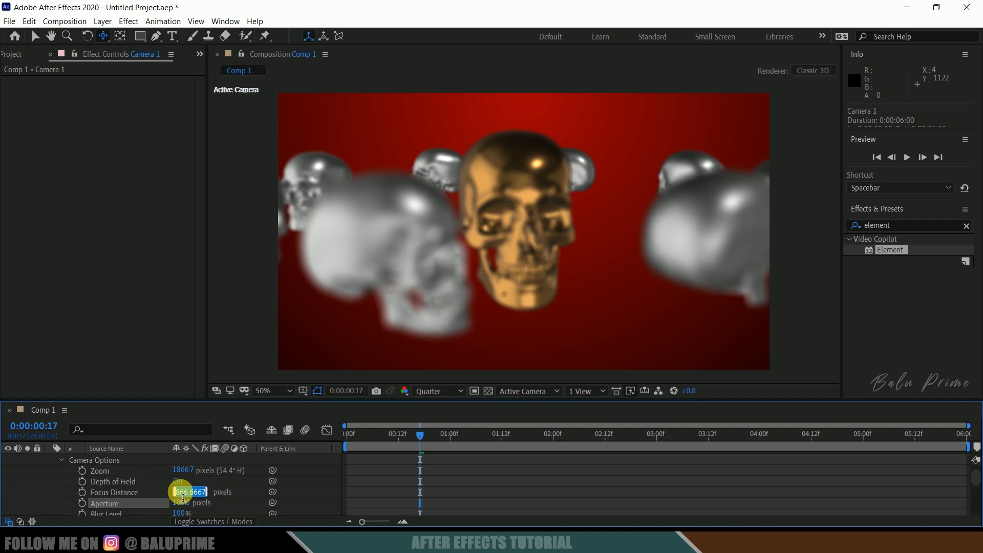
Step: Set Camera 1's focus distance to 1000 pixels and its aperture to 20 pixels, and preview the animation
{"action": "type", "text": "800"}
{"action": "key", "text": "Return"}
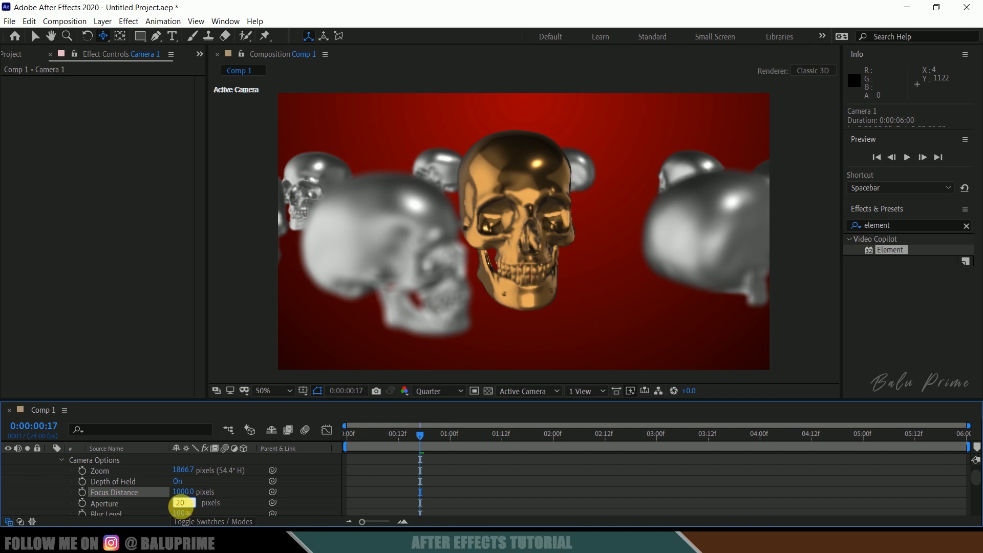
{"action": "key", "text": "Return"}
{"action": "key", "text": "space"}
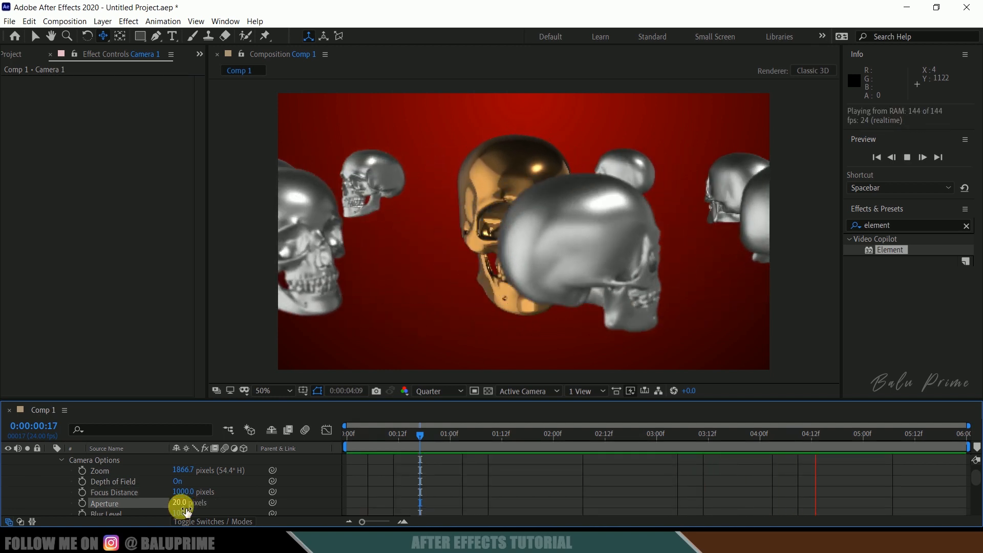